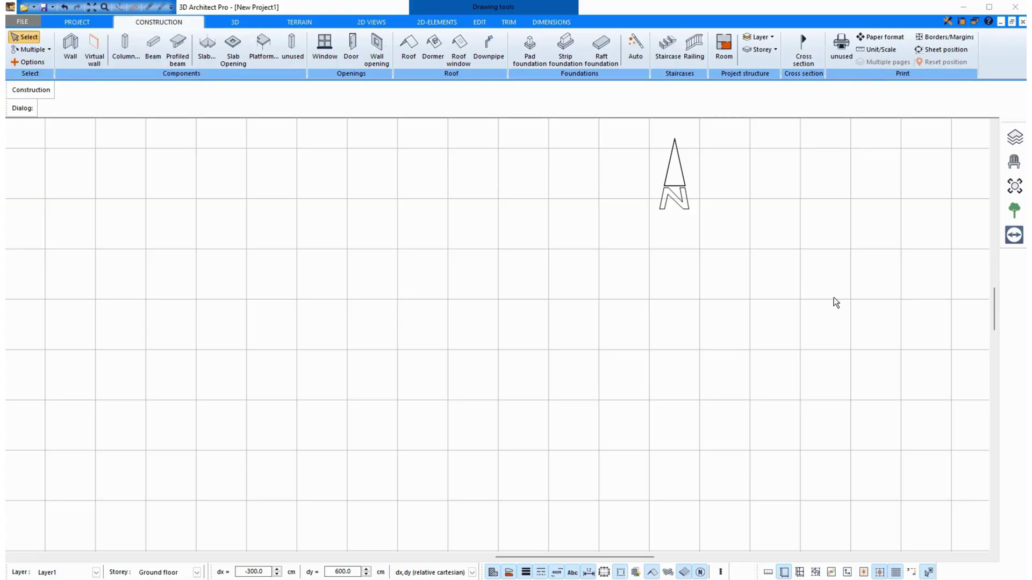
Keep the drawing's unit of measurement at Centimetre in the scale and unit settings
{"action": "left_click", "coordinate": [879, 50]}
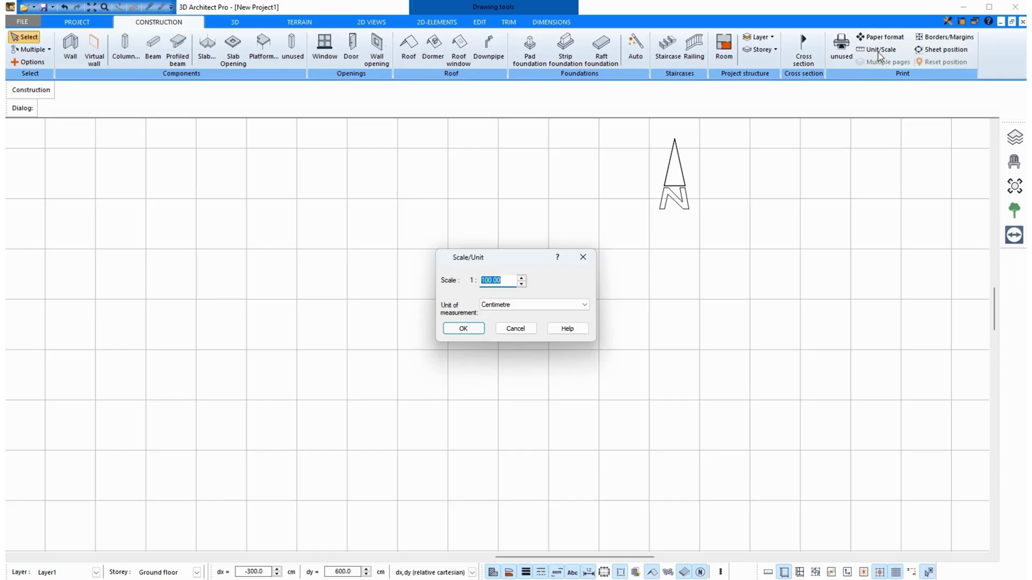
{"action": "left_click", "coordinate": [534, 304]}
{"action": "left_click", "coordinate": [533, 311]}
{"action": "left_click", "coordinate": [464, 329]}
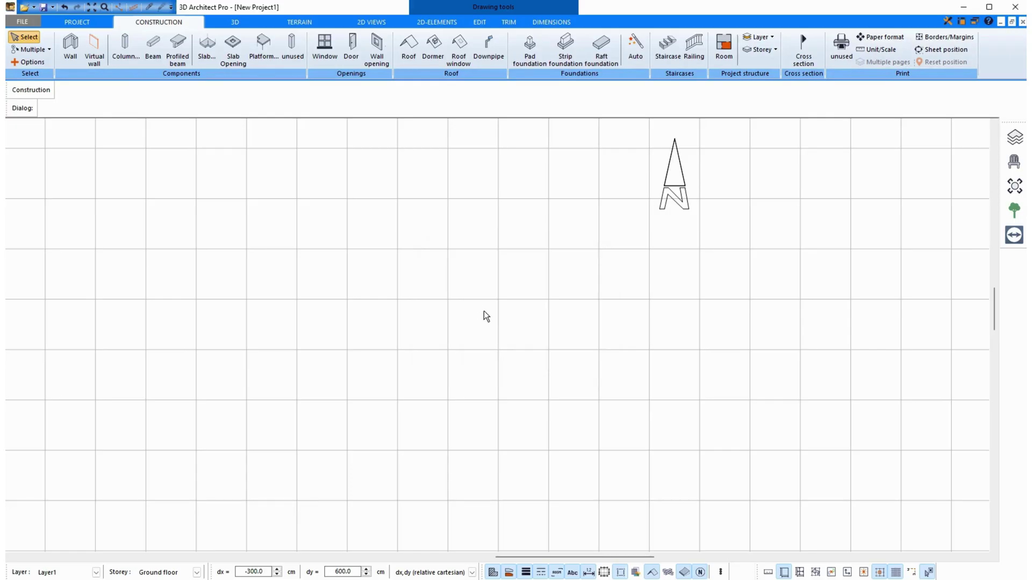
Start the Wall tool and pick 'AW 36.5 m. Ceiling support' from the wall catalogue
{"action": "left_click", "coordinate": [65, 54]}
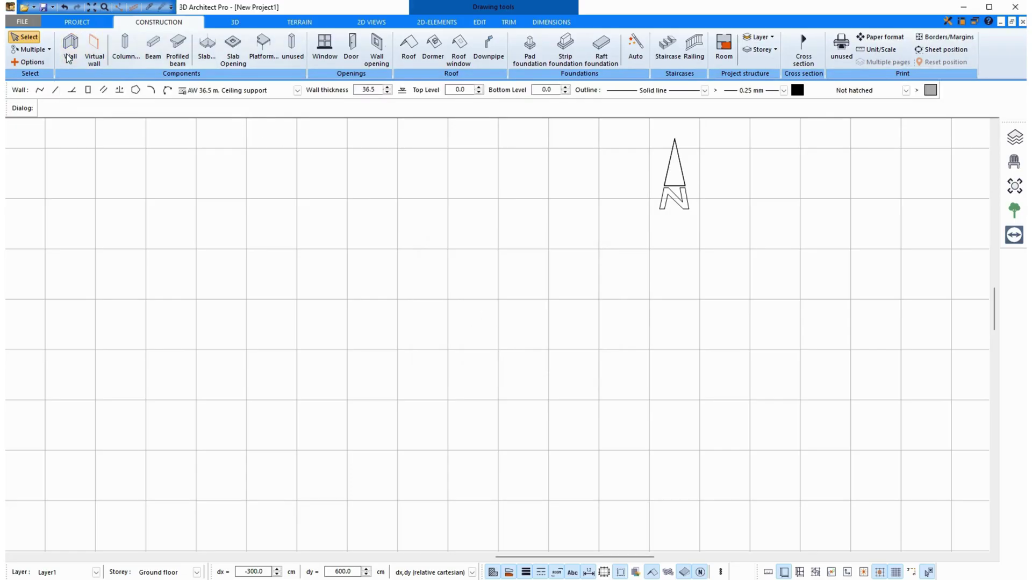
{"action": "left_click", "coordinate": [27, 109]}
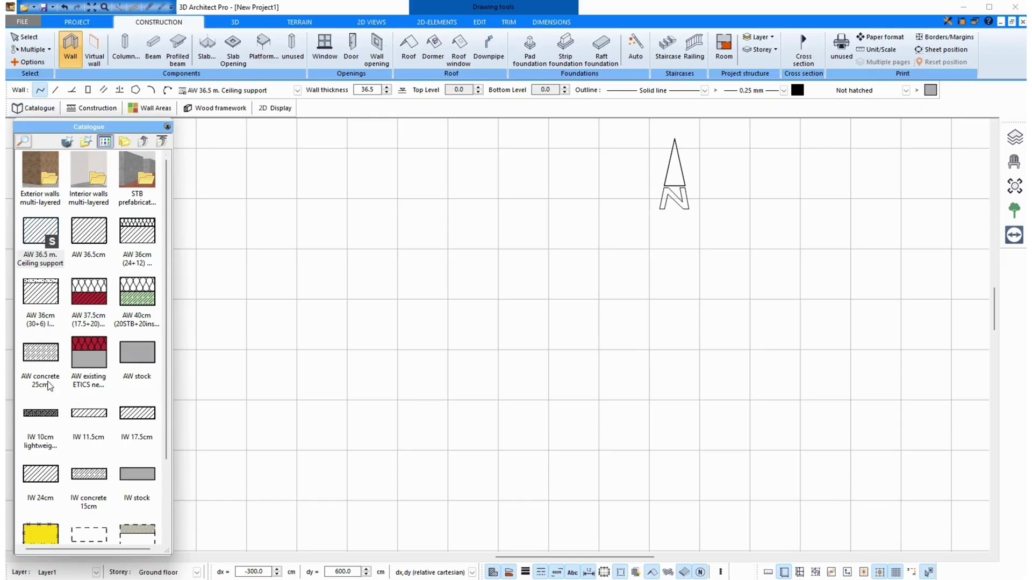
{"action": "double_click", "coordinate": [48, 191]}
{"action": "left_click", "coordinate": [143, 140]}
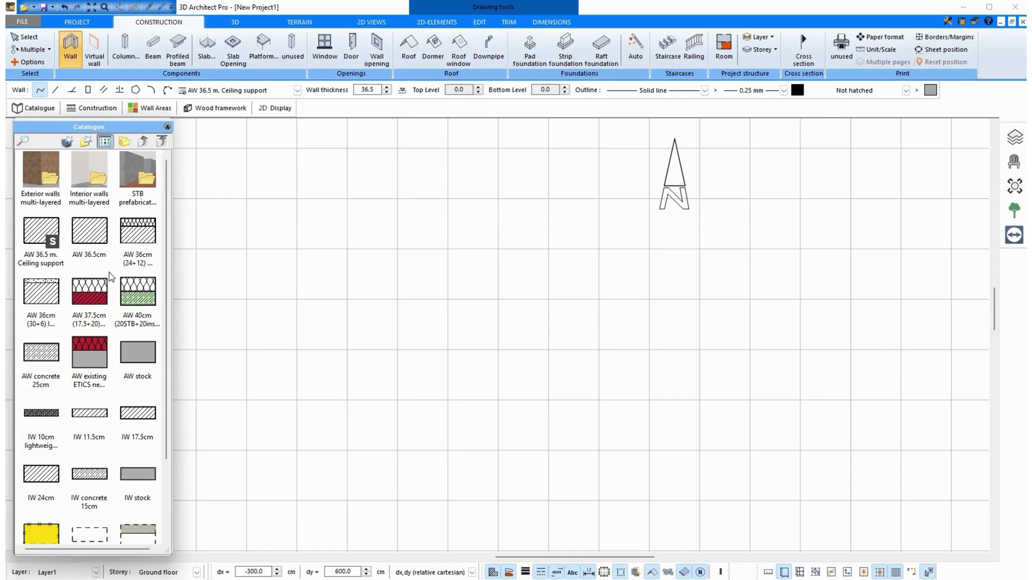
{"action": "scroll", "coordinate": [111, 296], "scroll_direction": "down", "scroll_amount": 3}
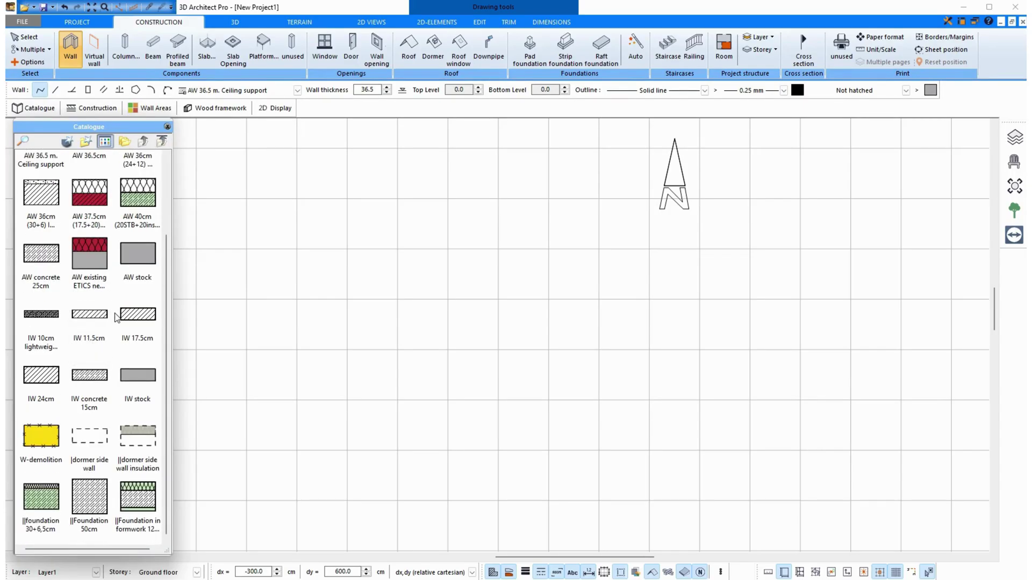
{"action": "scroll", "coordinate": [110, 304], "scroll_direction": "up", "scroll_amount": 3}
{"action": "scroll", "coordinate": [133, 307], "scroll_direction": "down", "scroll_amount": 2}
{"action": "scroll", "coordinate": [133, 308], "scroll_direction": "up", "scroll_amount": 2}
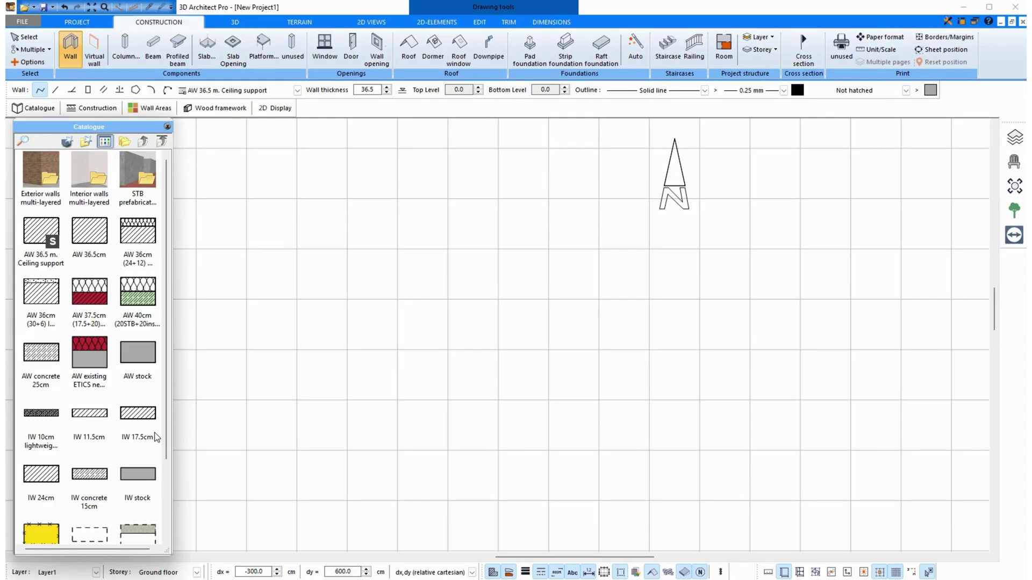
{"action": "left_click", "coordinate": [33, 239]}
{"action": "left_click", "coordinate": [38, 234]}
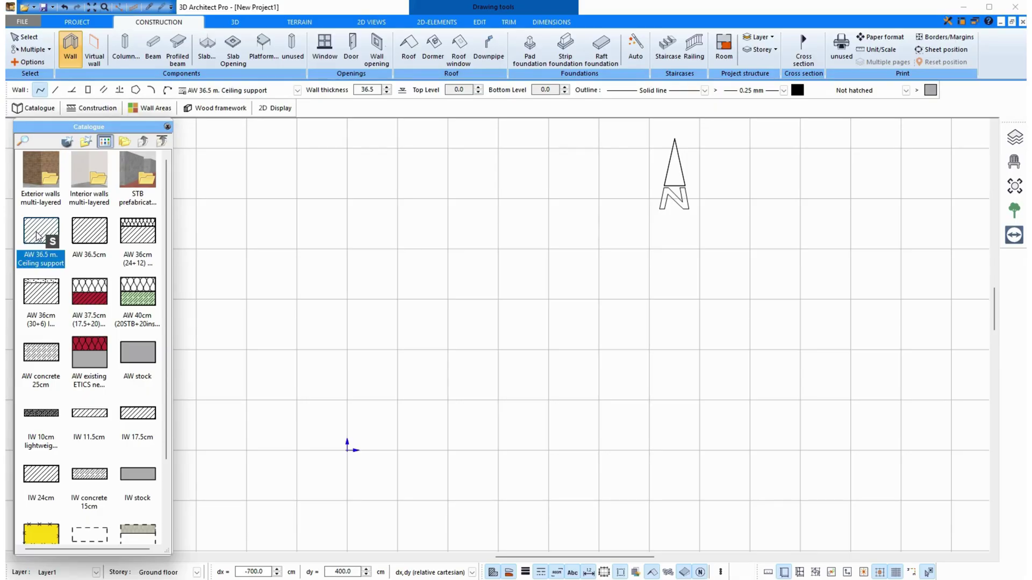
Close the wall catalogue and switch the drawing's unit of measurement to Inch
{"action": "left_click", "coordinate": [167, 127]}
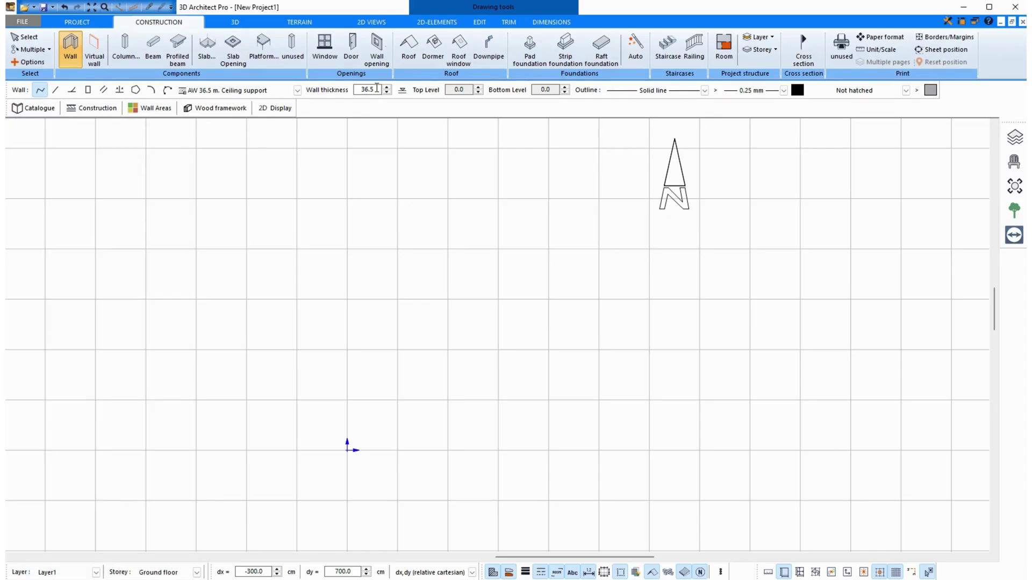
{"action": "left_click", "coordinate": [879, 49]}
{"action": "left_click", "coordinate": [542, 305]}
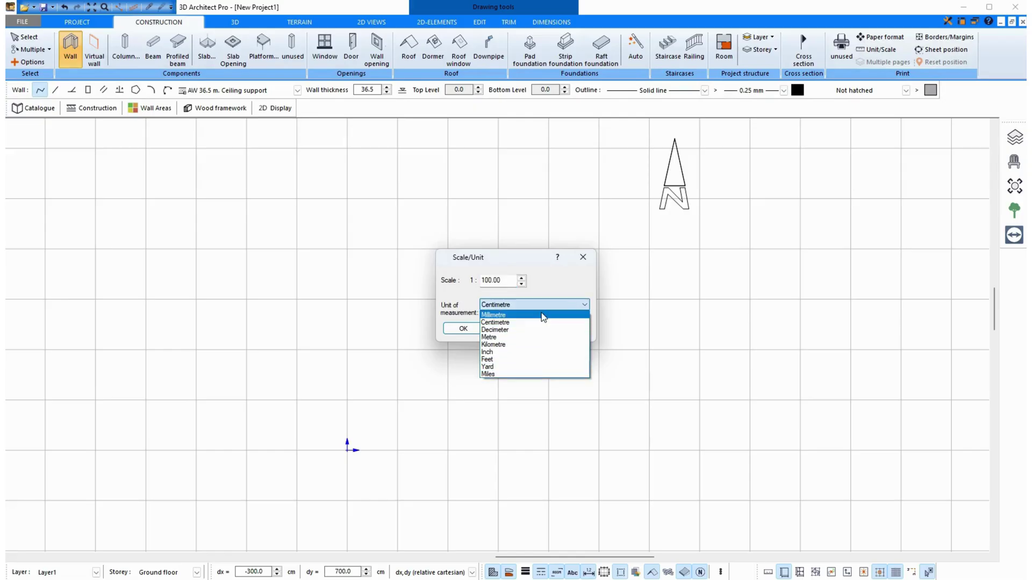
{"action": "left_click", "coordinate": [542, 316]}
{"action": "left_click", "coordinate": [463, 328]}
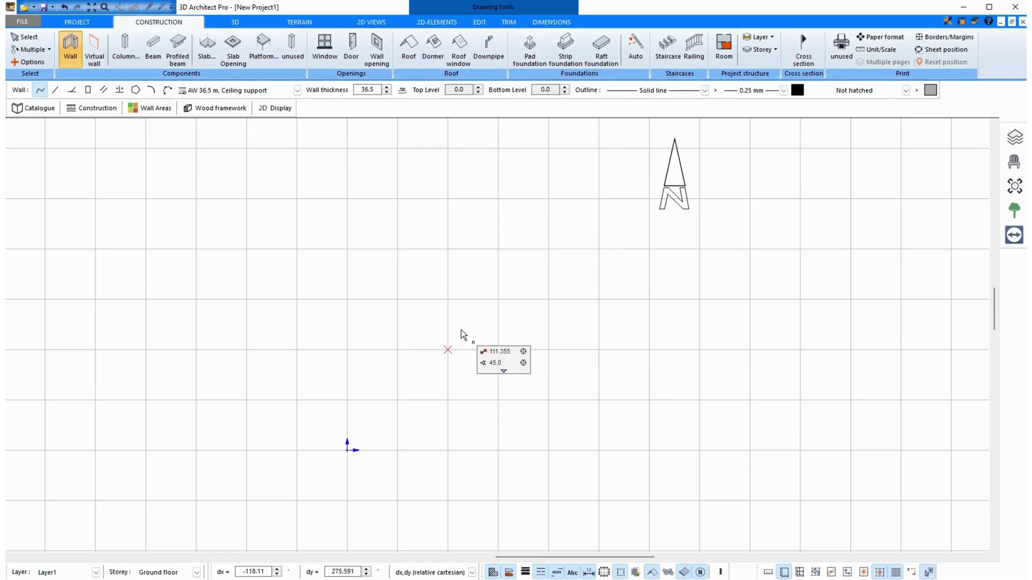
Preview the project in 3D, return to the 2D construction plan, and restart the Wall tool
{"action": "left_click", "coordinate": [241, 23]}
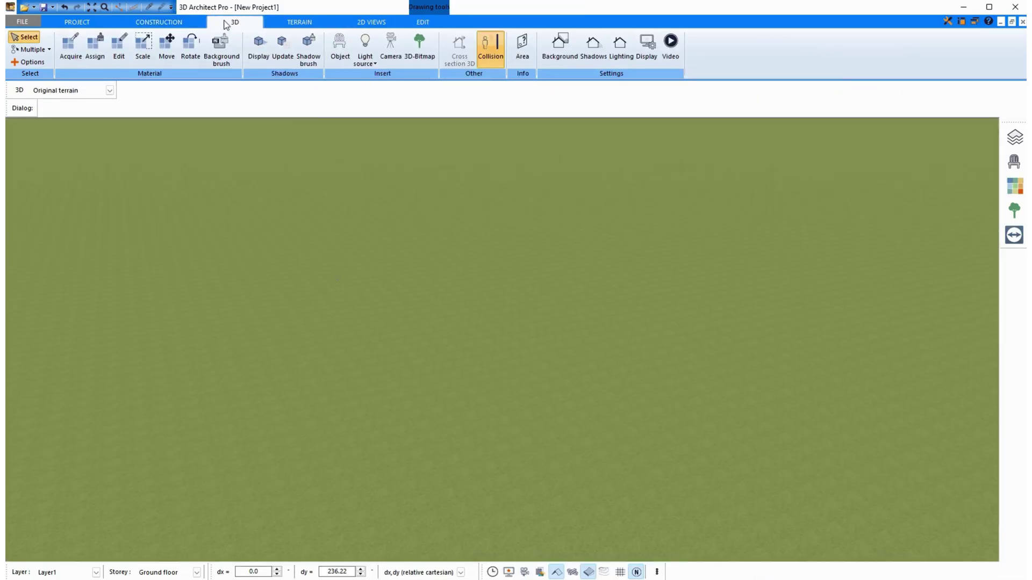
{"action": "left_click", "coordinate": [168, 24]}
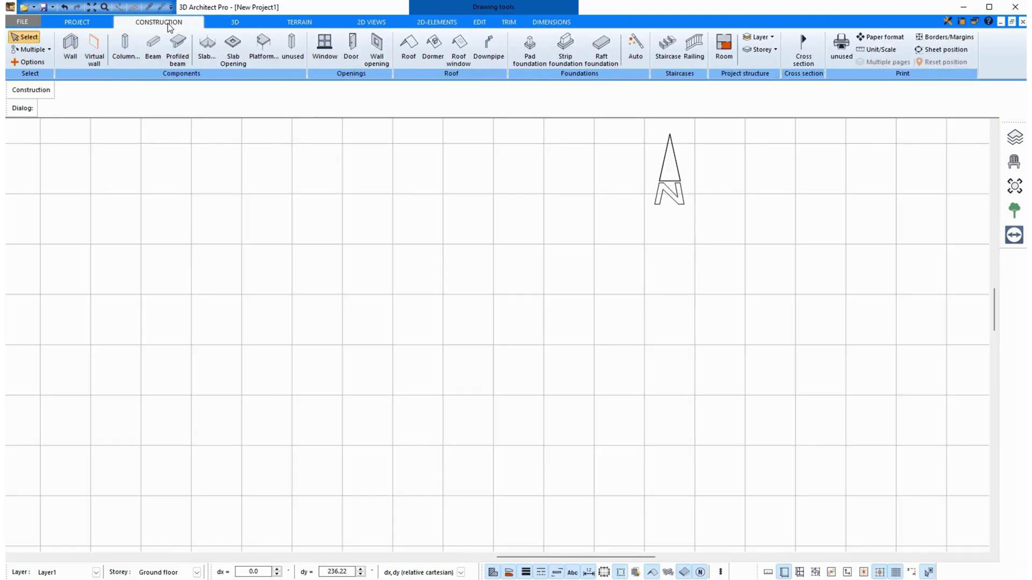
{"action": "left_click", "coordinate": [70, 47]}
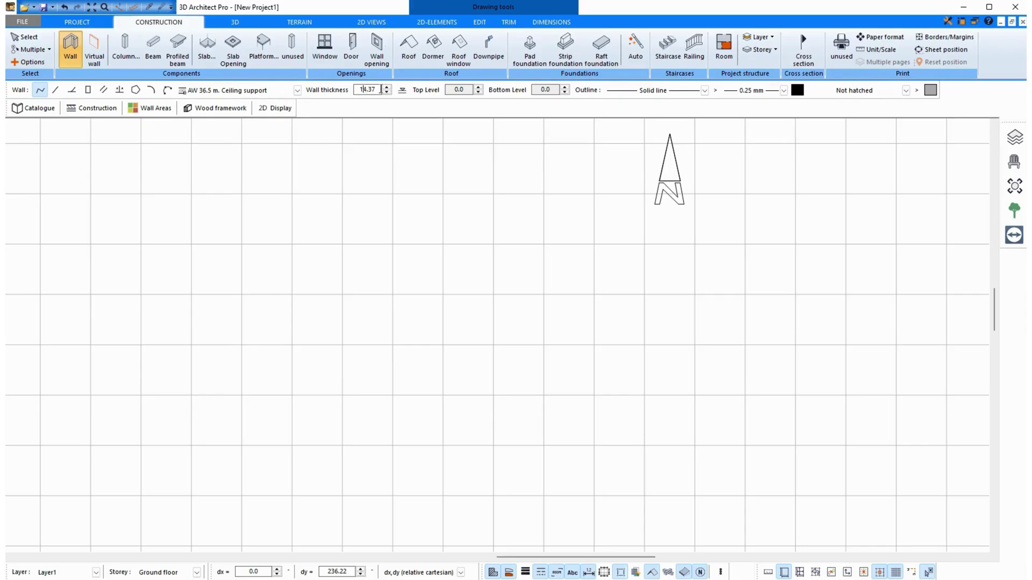
Draw four walls in a closed square, forming Room 1 of 390.27 ft²
{"action": "left_click", "coordinate": [340, 220]}
{"action": "scroll", "coordinate": [328, 422], "scroll_direction": "down", "scroll_amount": 1}
{"action": "scroll", "coordinate": [329, 424], "scroll_direction": "down", "scroll_amount": 1}
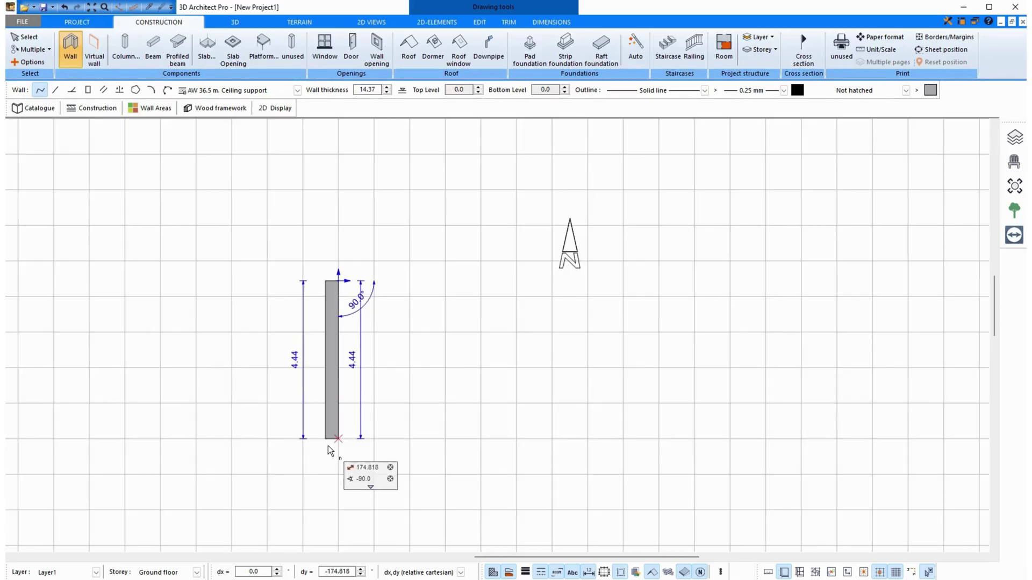
{"action": "left_click", "coordinate": [332, 509]}
{"action": "left_click", "coordinate": [545, 509]}
{"action": "left_click", "coordinate": [545, 285]}
{"action": "left_click", "coordinate": [327, 284]}
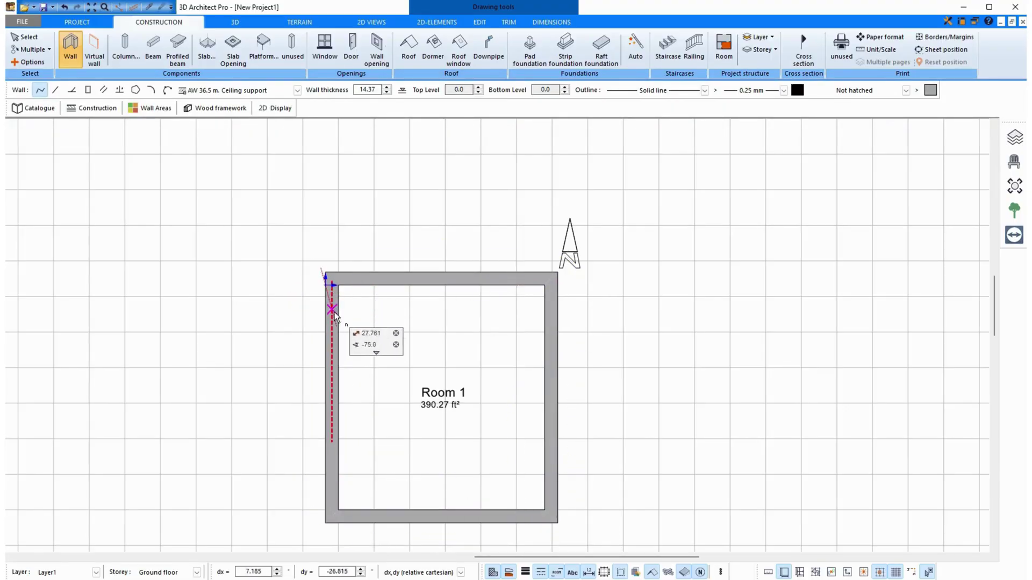
Set wall thickness to 12 and draw an L-shaped wall right of Room 1
{"action": "double_click", "coordinate": [373, 89]}
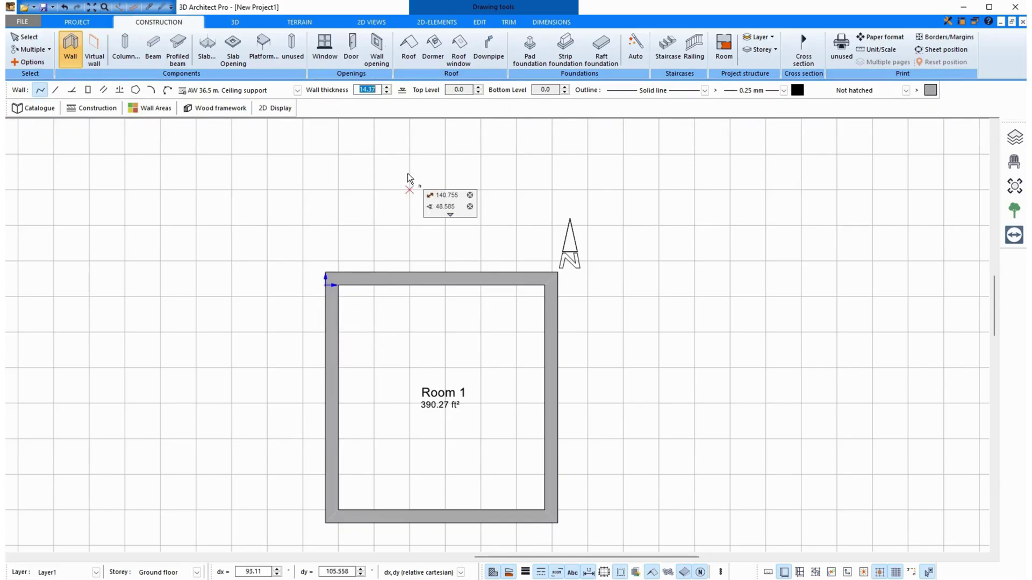
{"action": "type", "text": "12"}
{"action": "left_click", "coordinate": [656, 261]}
{"action": "left_click", "coordinate": [657, 487]}
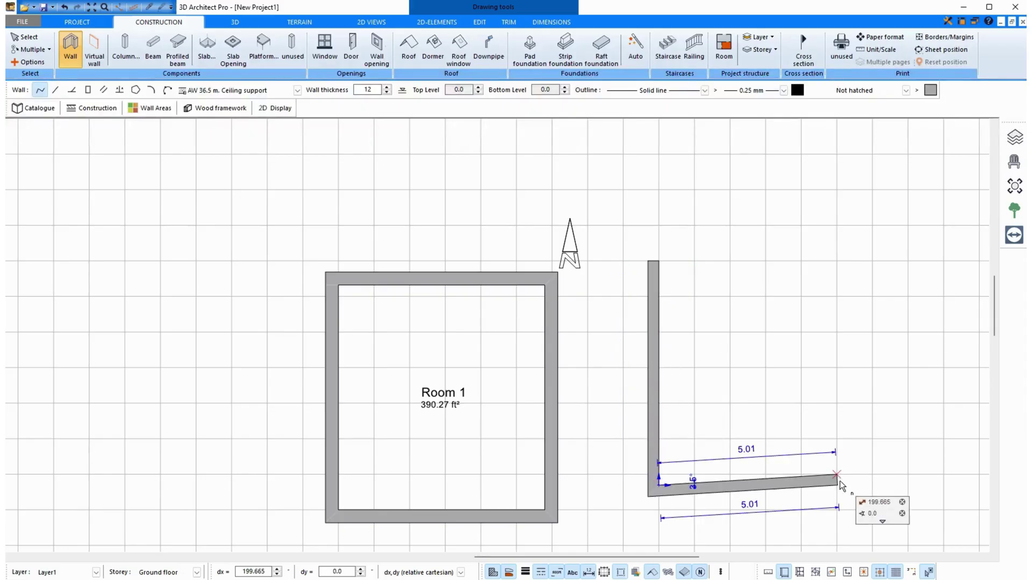
{"action": "left_click", "coordinate": [842, 486]}
{"action": "middle_click_drag", "start_coordinate": [871, 438], "coordinate": [693, 388]}
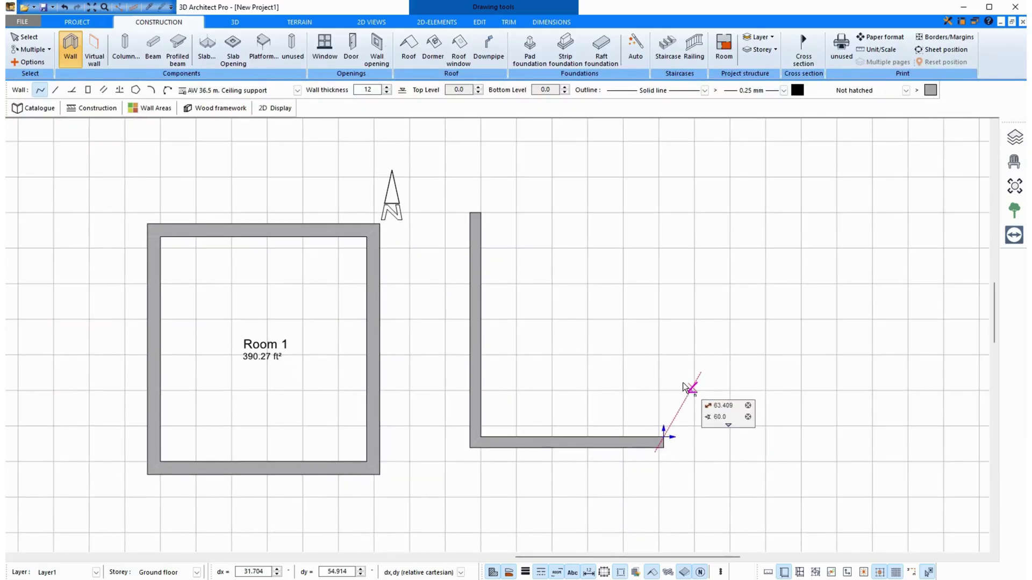
Select the L-shape's horizontal wall and generate a new catalogue element from it
{"action": "left_click", "coordinate": [24, 37]}
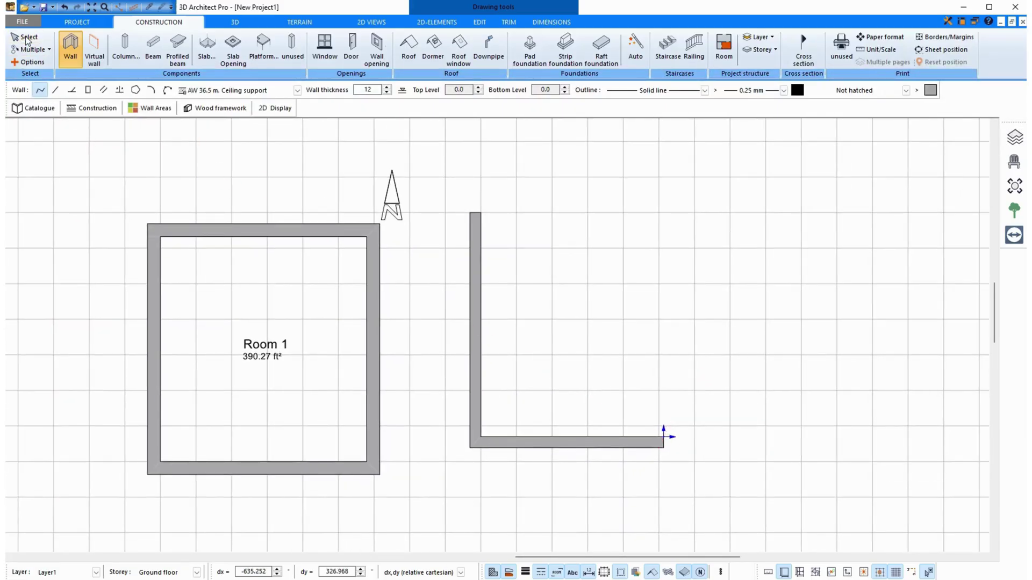
{"action": "left_click", "coordinate": [547, 444]}
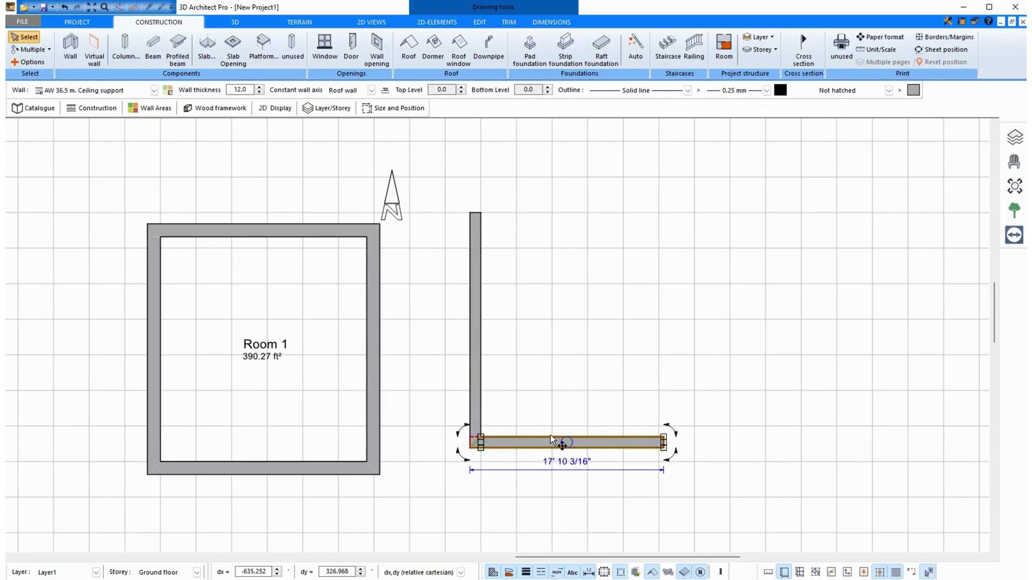
{"action": "left_click", "coordinate": [32, 108]}
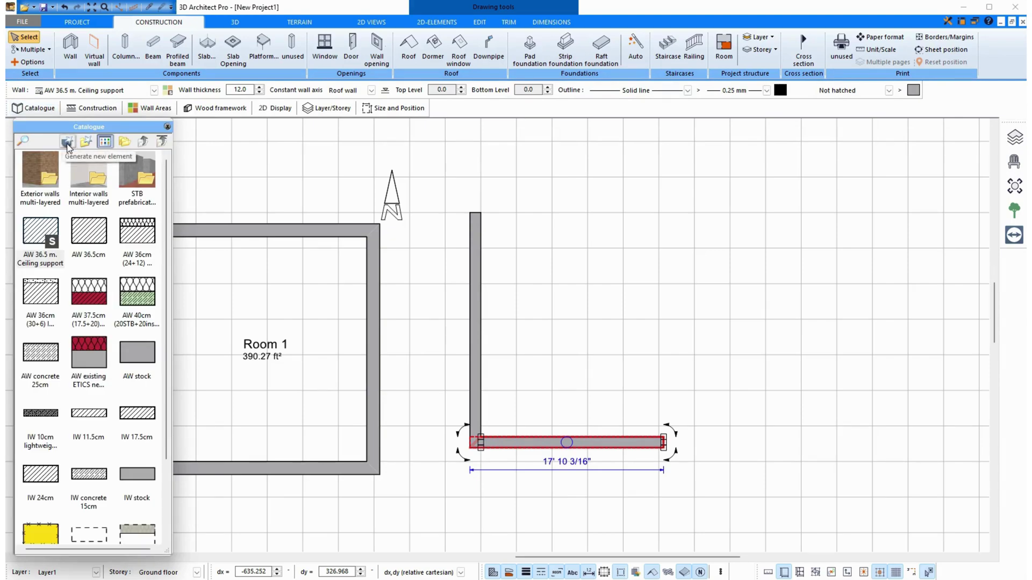
{"action": "left_click", "coordinate": [67, 143]}
Name the new wall type 'Wall 12 inch', save it, and close the catalogue
{"action": "left_click", "coordinate": [172, 303]}
{"action": "type", "text": "^1 inxh"}
{"action": "key", "text": "Left"}
{"action": "key", "text": "Left"}
{"action": "key", "text": "Left"}
{"action": "key", "text": "Left"}
{"action": "key", "text": "Left"}
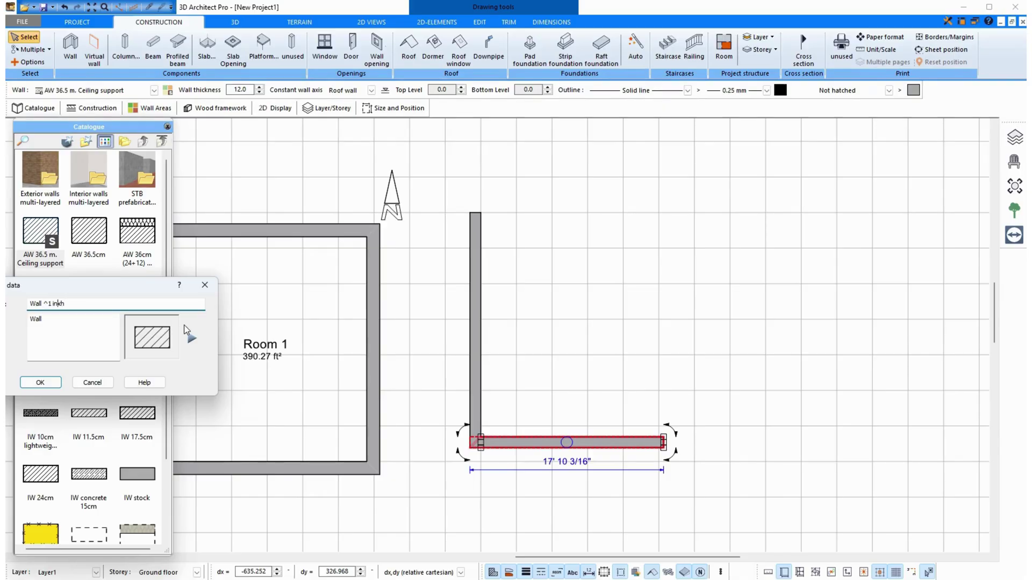
{"action": "key", "text": "BackSpace"}
{"action": "key", "text": "BackSpace"}
{"action": "type", "text": "12"}
{"action": "key", "text": "Left"}
{"action": "key", "text": "Left"}
{"action": "left_click", "coordinate": [60, 304]}
{"action": "key", "text": "BackSpace"}
{"action": "type", "text": "c"}
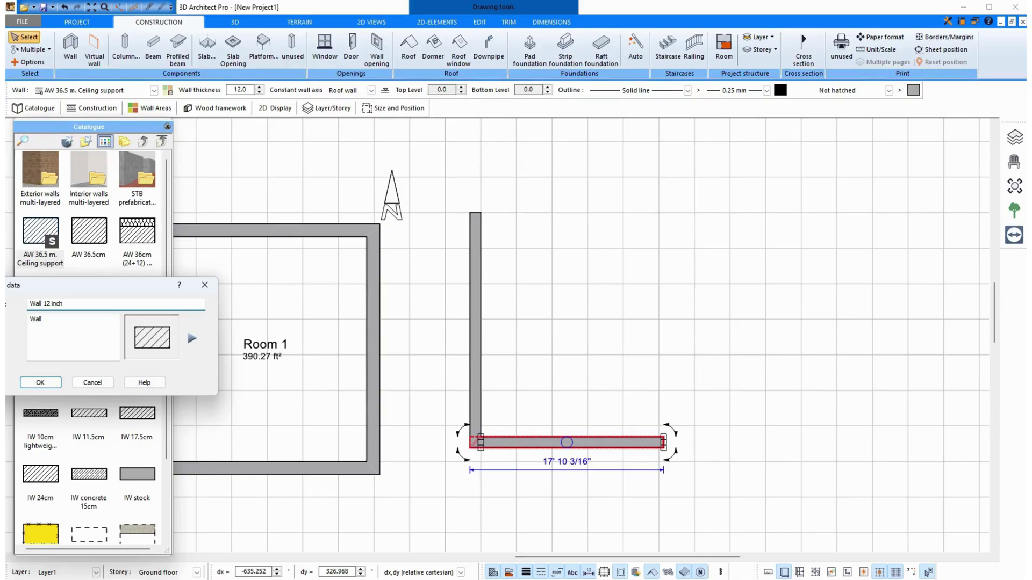
{"action": "left_click", "coordinate": [42, 382]}
{"action": "left_click", "coordinate": [68, 372]}
{"action": "scroll", "coordinate": [59, 457], "scroll_direction": "down", "scroll_amount": 3}
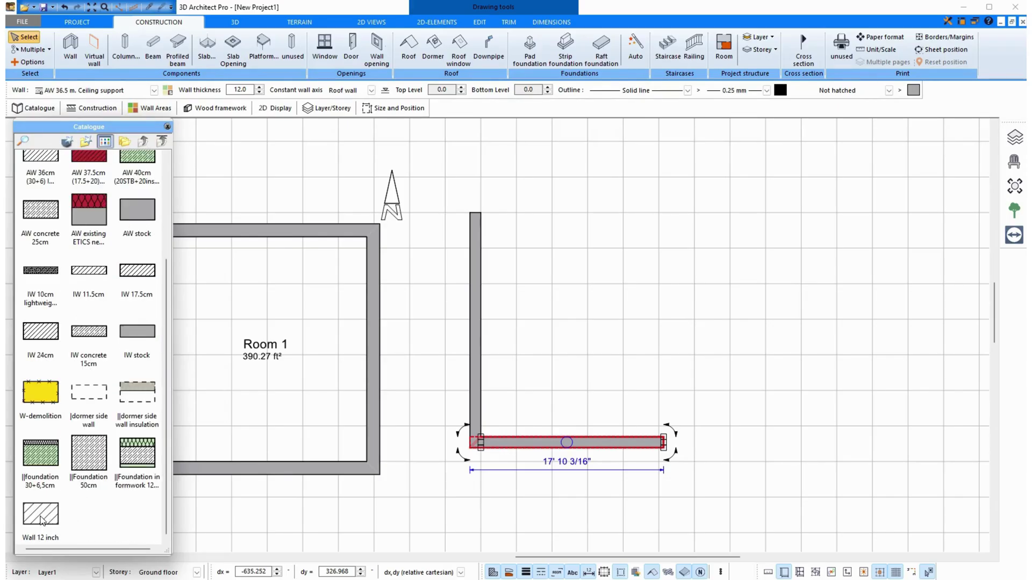
{"action": "left_click", "coordinate": [167, 127]}
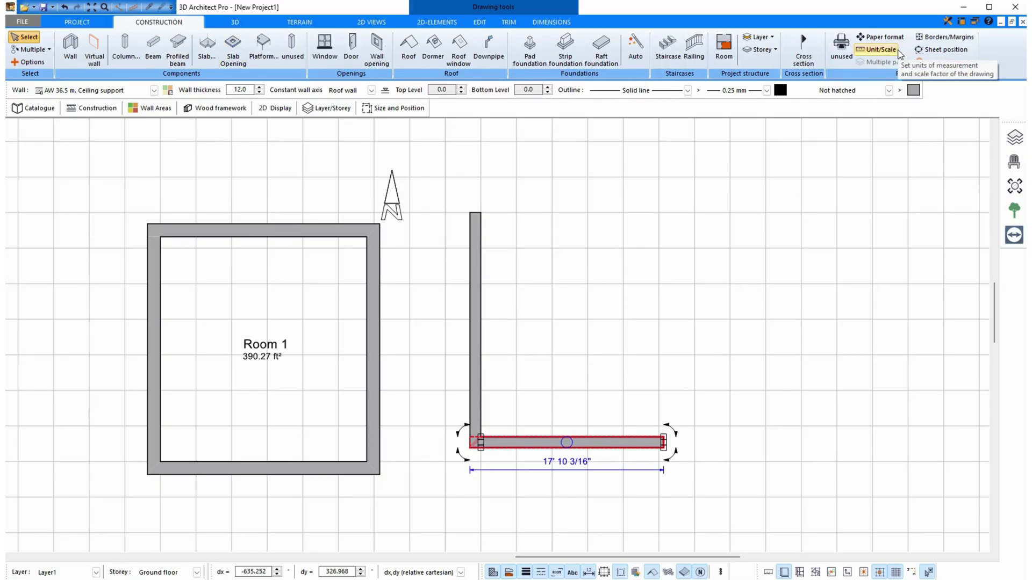
Switch the unit of measurement to Centimetre, checking the walls in 3D before and after
{"action": "left_click", "coordinate": [235, 21]}
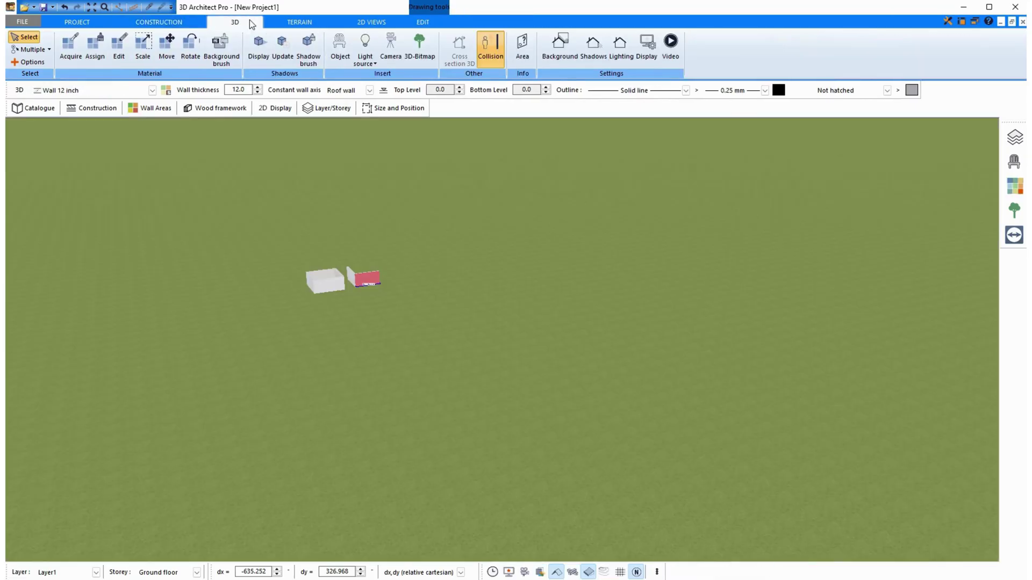
{"action": "left_click", "coordinate": [153, 24]}
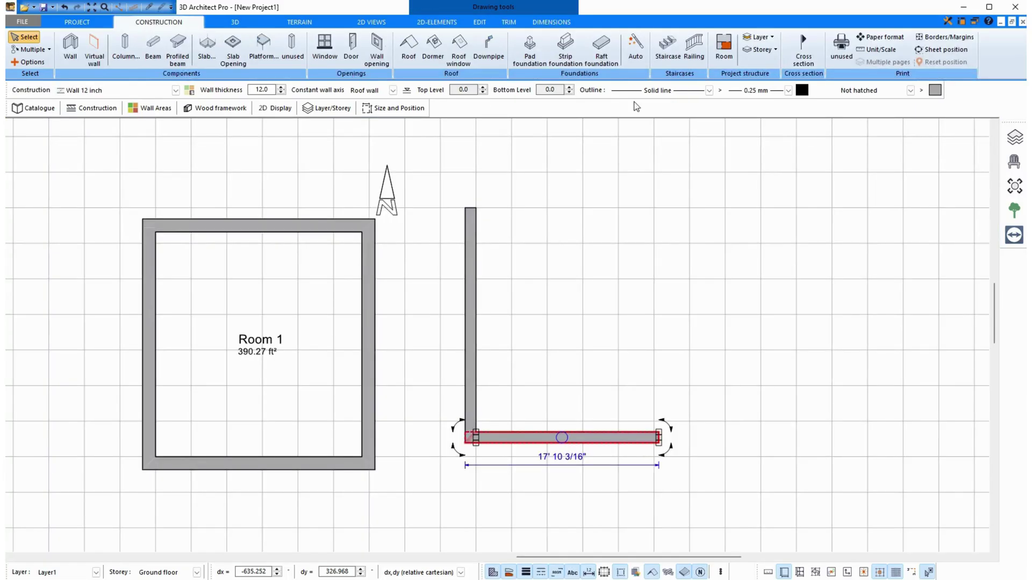
{"action": "left_click", "coordinate": [877, 49]}
{"action": "left_click", "coordinate": [536, 305]}
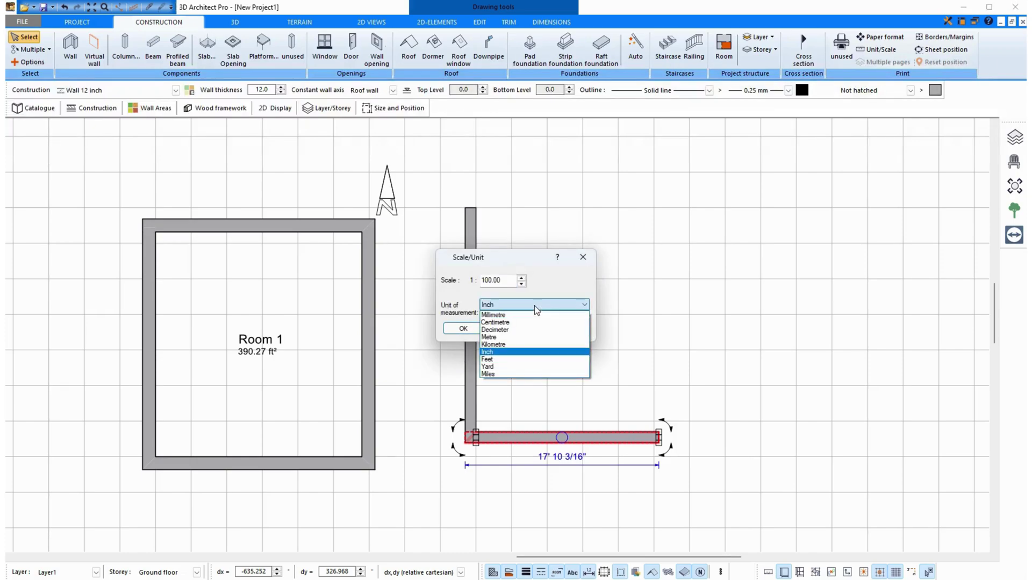
{"action": "left_click", "coordinate": [519, 324]}
{"action": "left_click", "coordinate": [463, 329]}
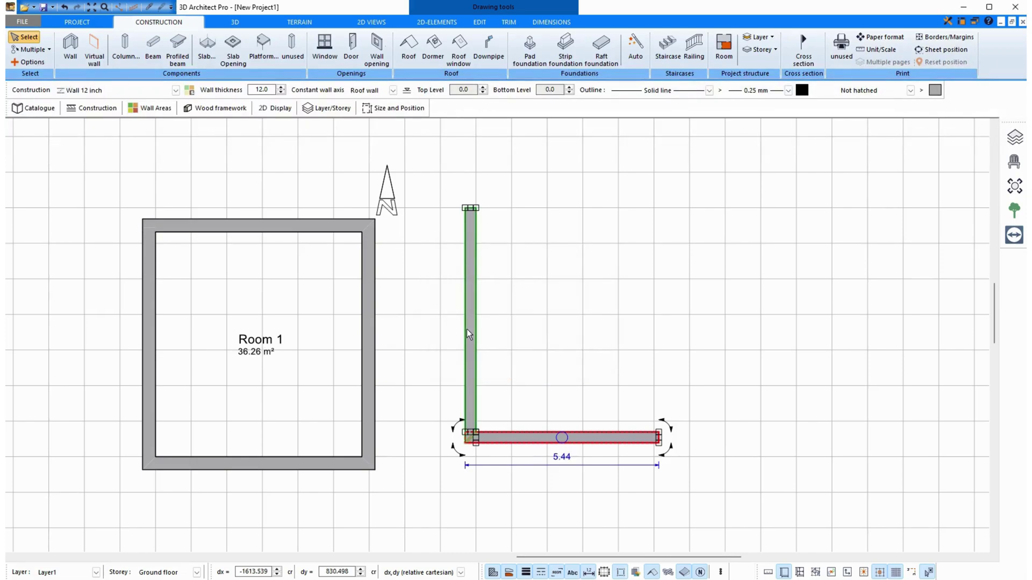
{"action": "left_click", "coordinate": [248, 23]}
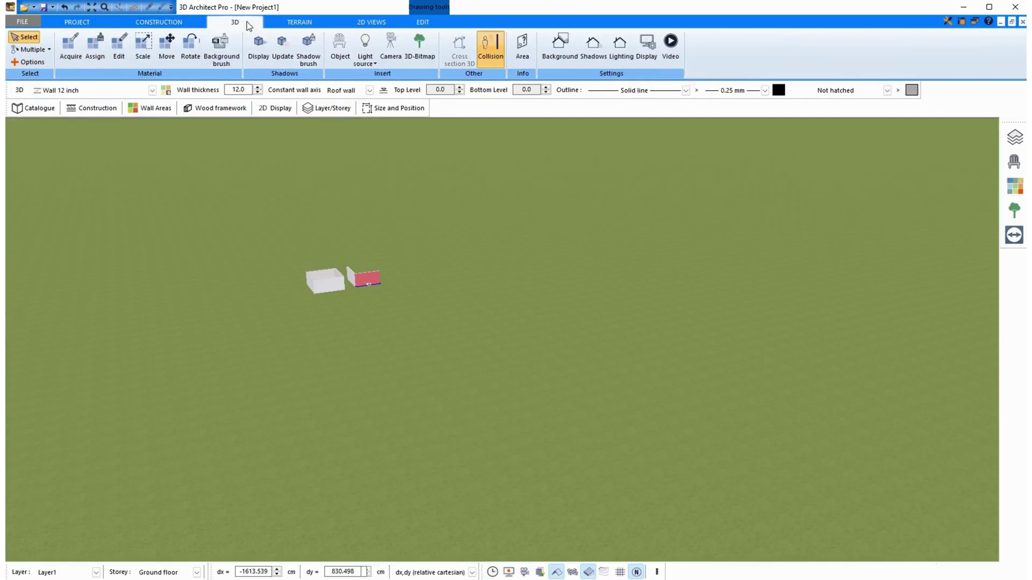
{"action": "left_click", "coordinate": [158, 21]}
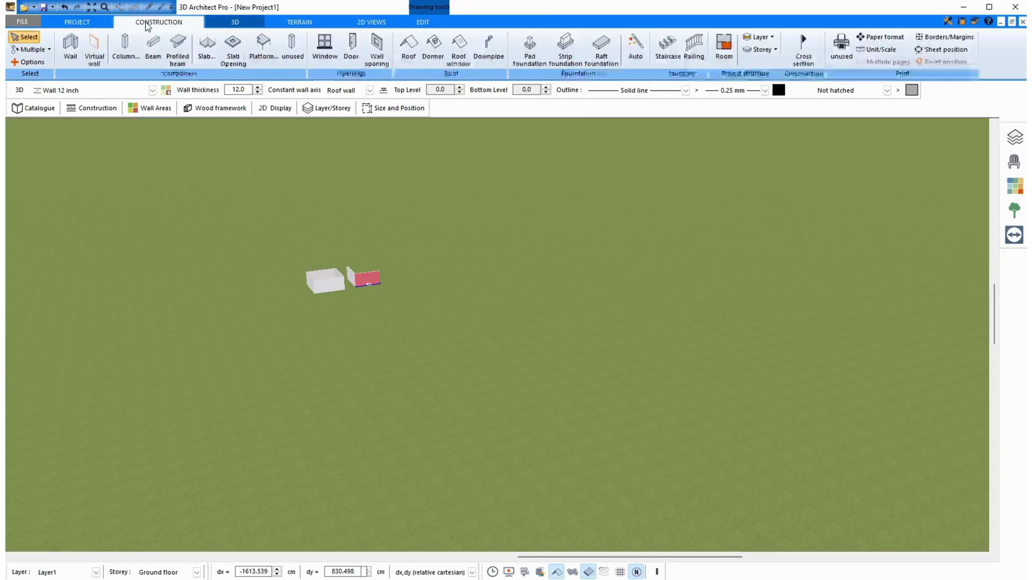
{"action": "scroll", "coordinate": [363, 298], "scroll_direction": "right", "scroll_amount": 5}
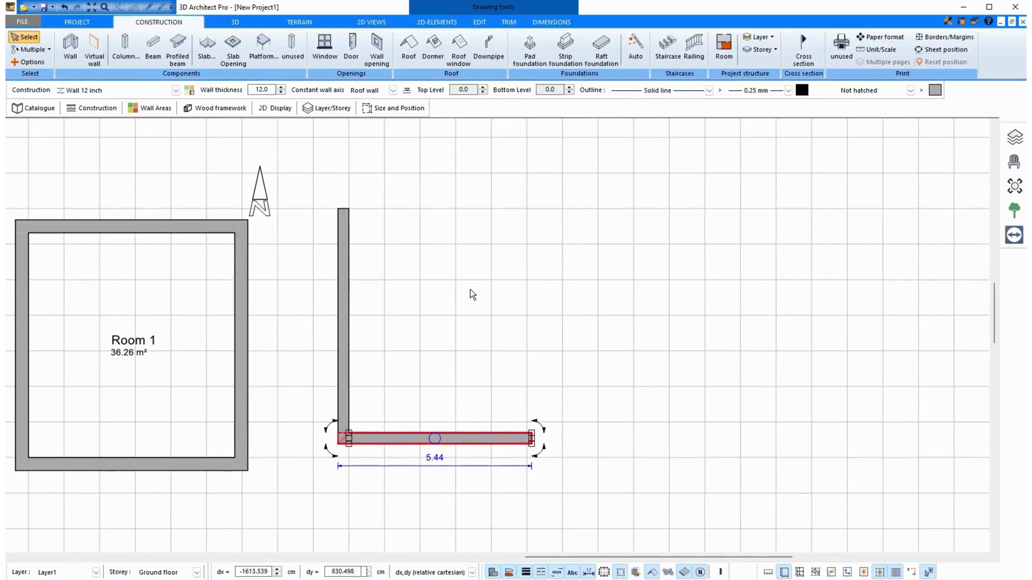
Start the Wall tool with the 'AW 36.5 m. Ceiling support' wall type
{"action": "left_click", "coordinate": [71, 54]}
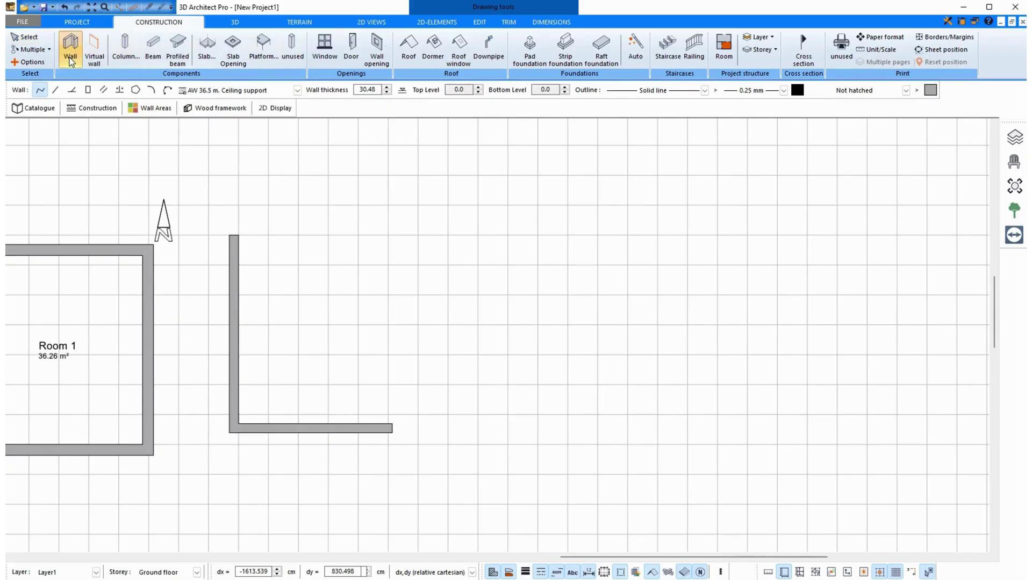
{"action": "left_click", "coordinate": [34, 108]}
{"action": "left_click", "coordinate": [41, 238]}
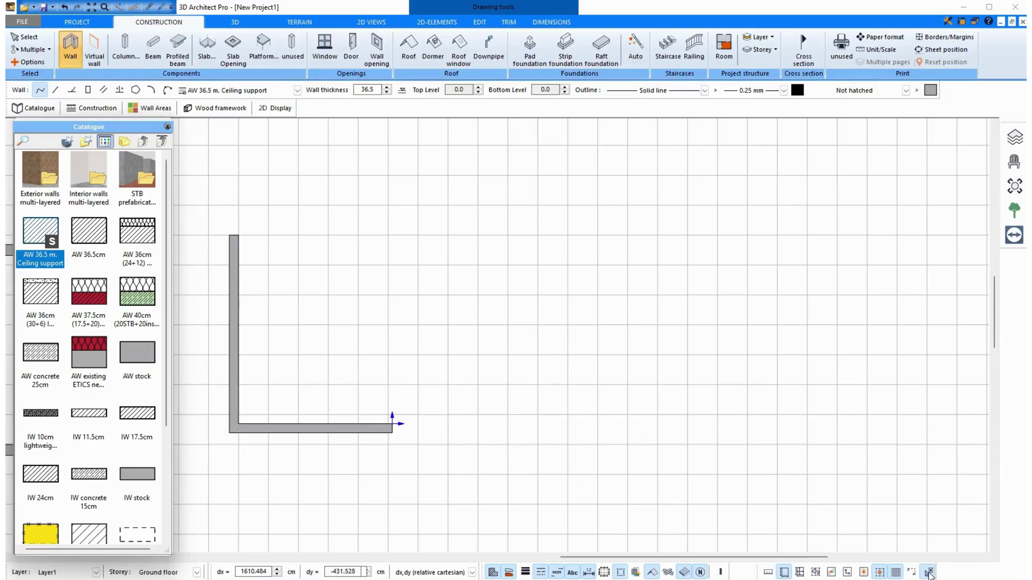
{"action": "left_click", "coordinate": [929, 573]}
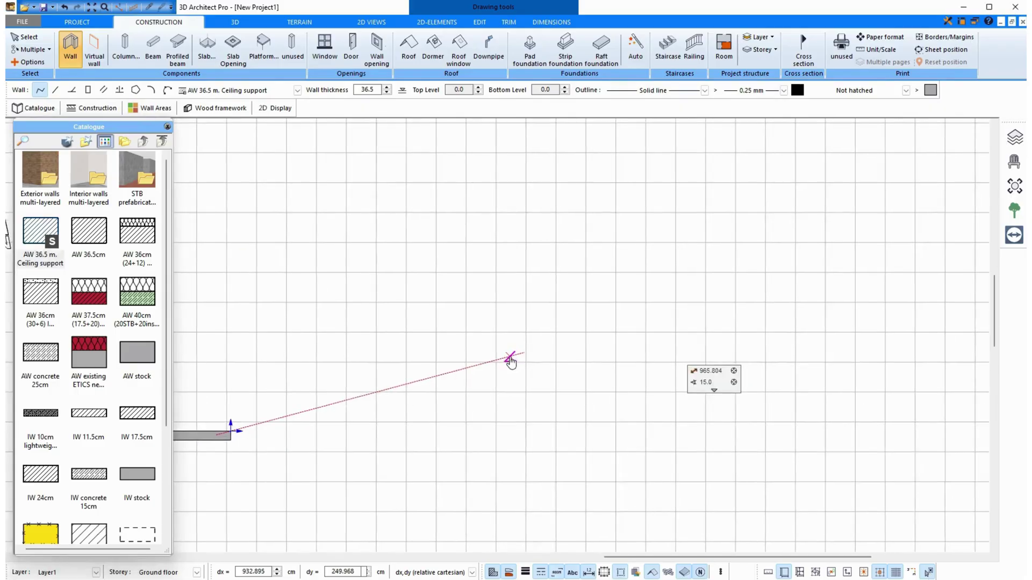
Draw an 800 cm vertical wall at angle -90 right of the L-shaped wall
{"action": "left_click", "coordinate": [422, 221]}
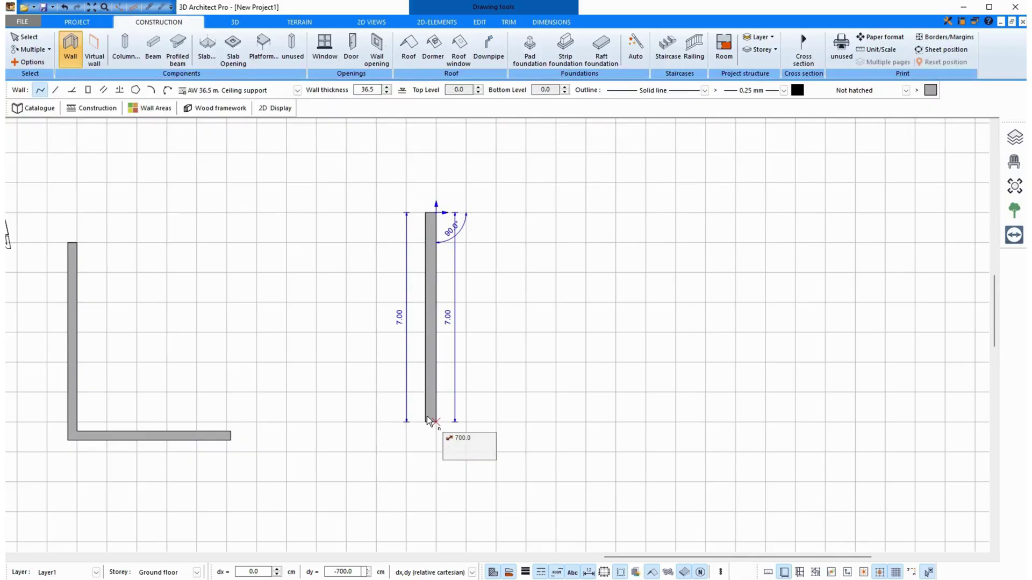
{"action": "type", "text": "700"}
{"action": "key", "text": "BackSpace"}
{"action": "key", "text": "BackSpace"}
{"action": "key", "text": "BackSpace"}
{"action": "type", "text": "800"}
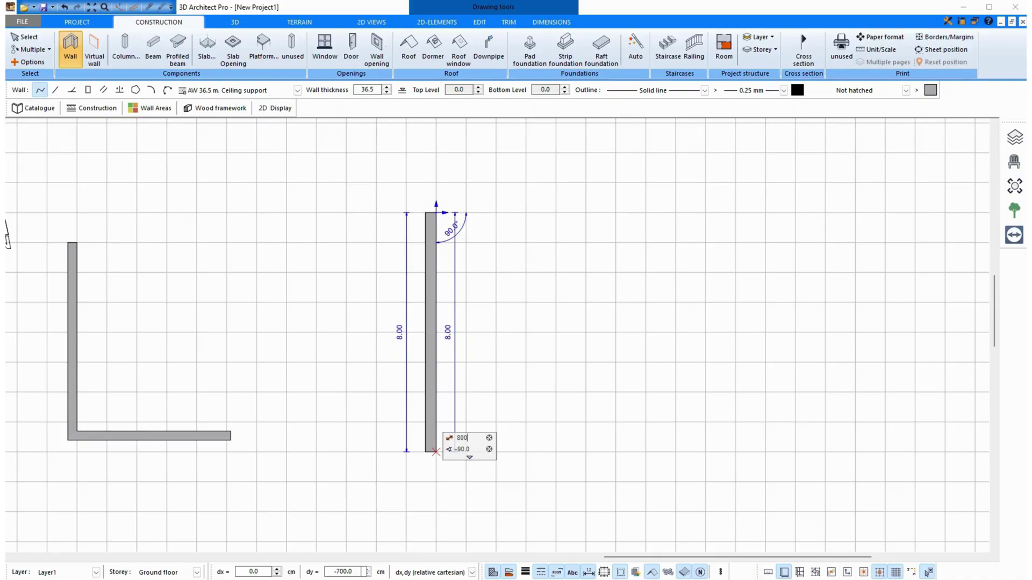
{"action": "key", "text": "Tab"}
{"action": "type", "text": "0"}
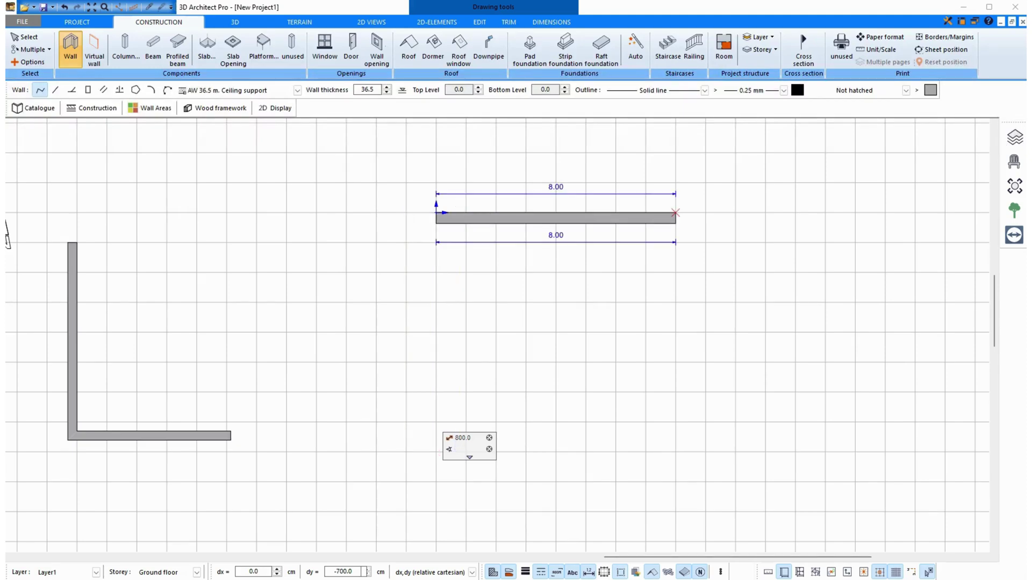
{"action": "type", "text": "90"}
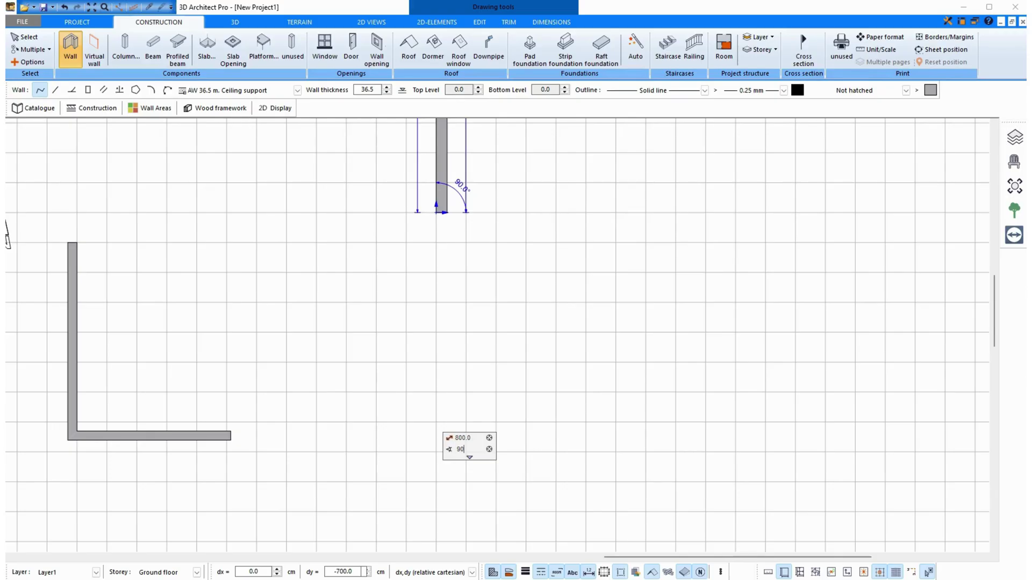
{"action": "key", "text": "BackSpace"}
{"action": "key", "text": "BackSpace"}
{"action": "type", "text": "180"}
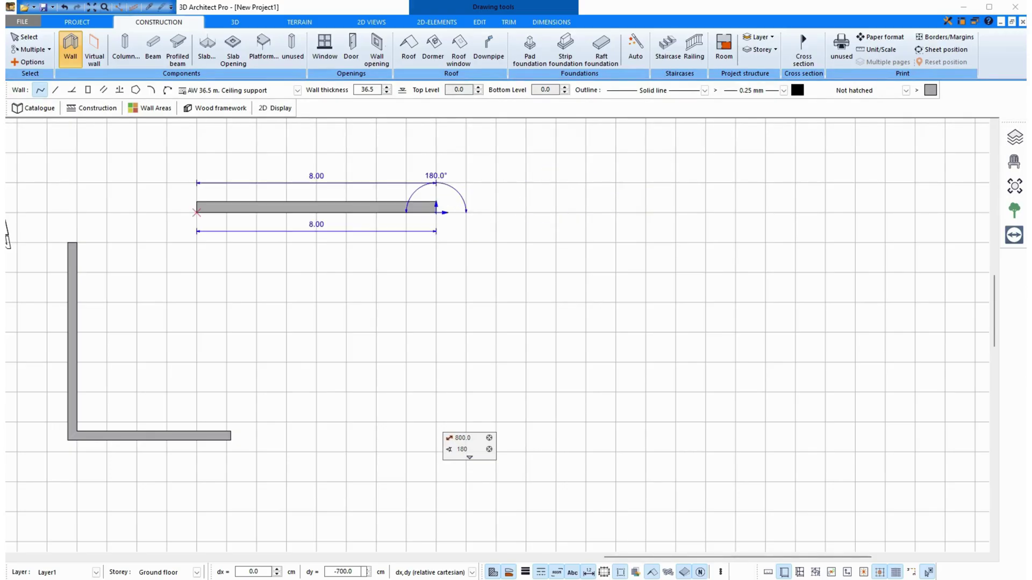
{"action": "key", "text": "BackSpace"}
{"action": "key", "text": "BackSpace"}
{"action": "key", "text": "BackSpace"}
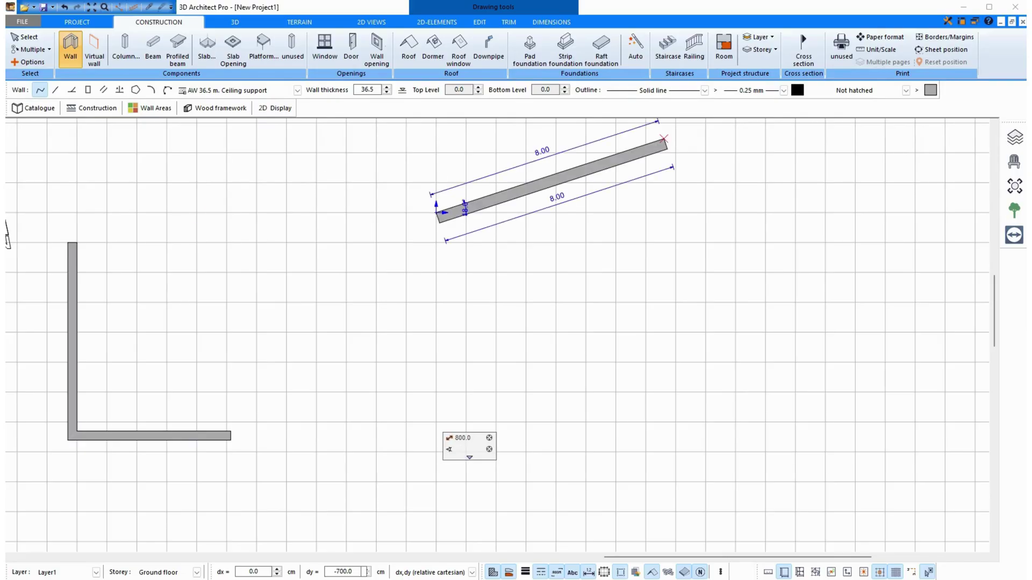
{"action": "type", "text": "-90"}
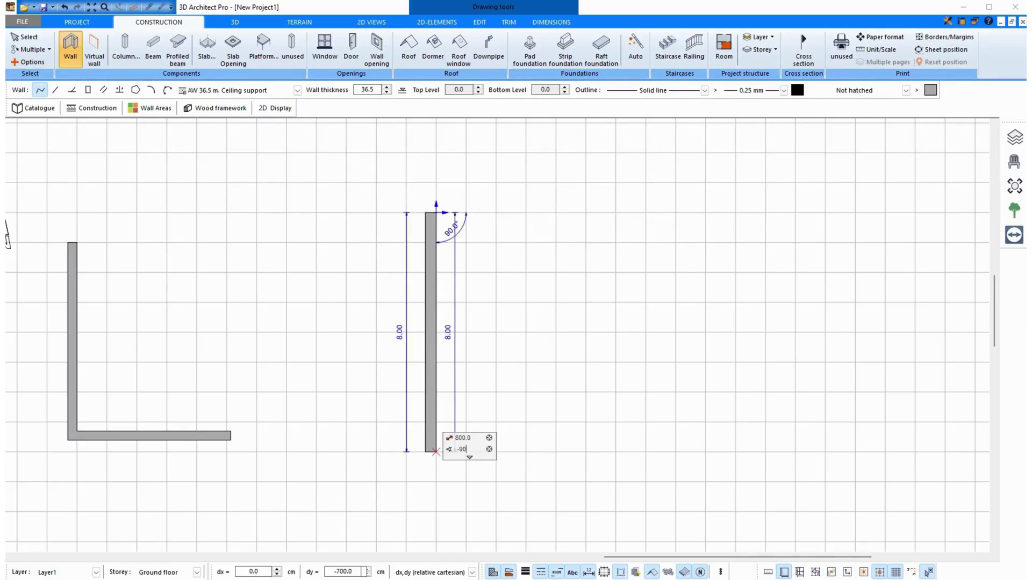
{"action": "key", "text": "Return"}
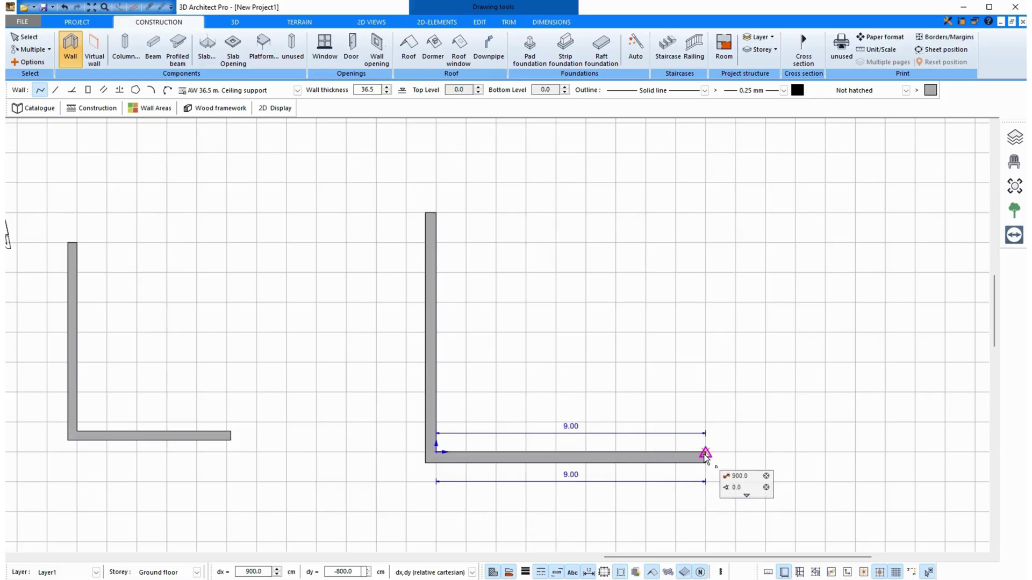
Add the 9.00 m bottom, right and top walls to close Room 2 at 71.49 m²
{"action": "left_click", "coordinate": [705, 455]}
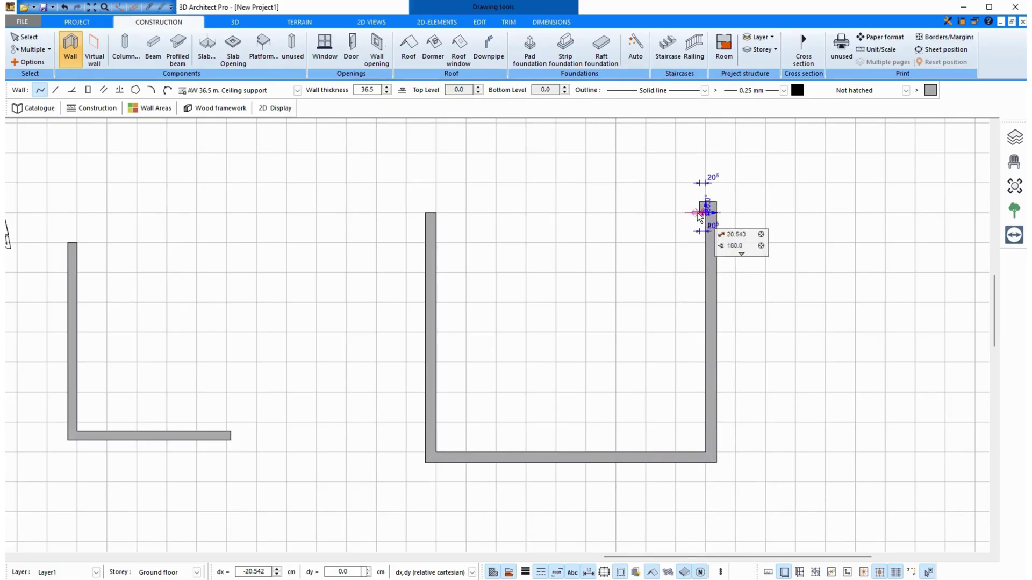
{"action": "left_click", "coordinate": [707, 212]}
{"action": "left_click", "coordinate": [425, 213]}
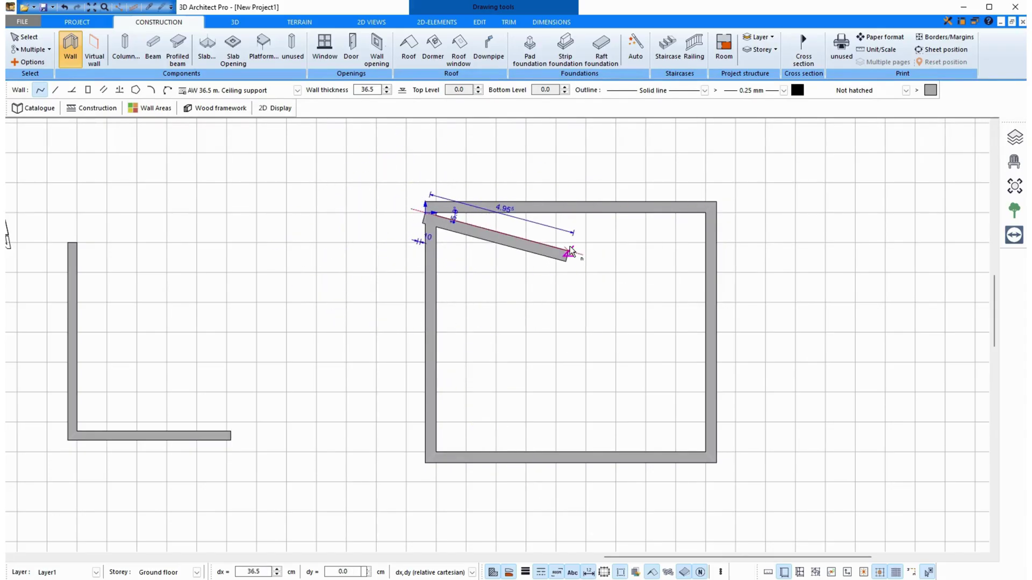
{"action": "key", "text": "Escape"}
{"action": "middle_click_drag", "start_coordinate": [583, 295], "coordinate": [461, 300]}
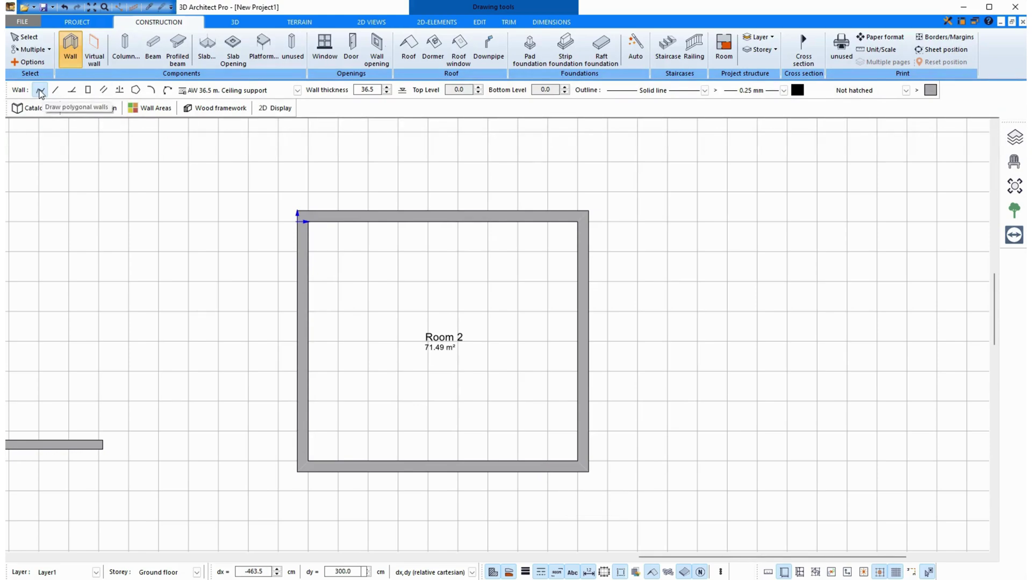
Choose straight walls with type IW 10cm lightweight concrete and turn off the grid
{"action": "left_click", "coordinate": [57, 92]}
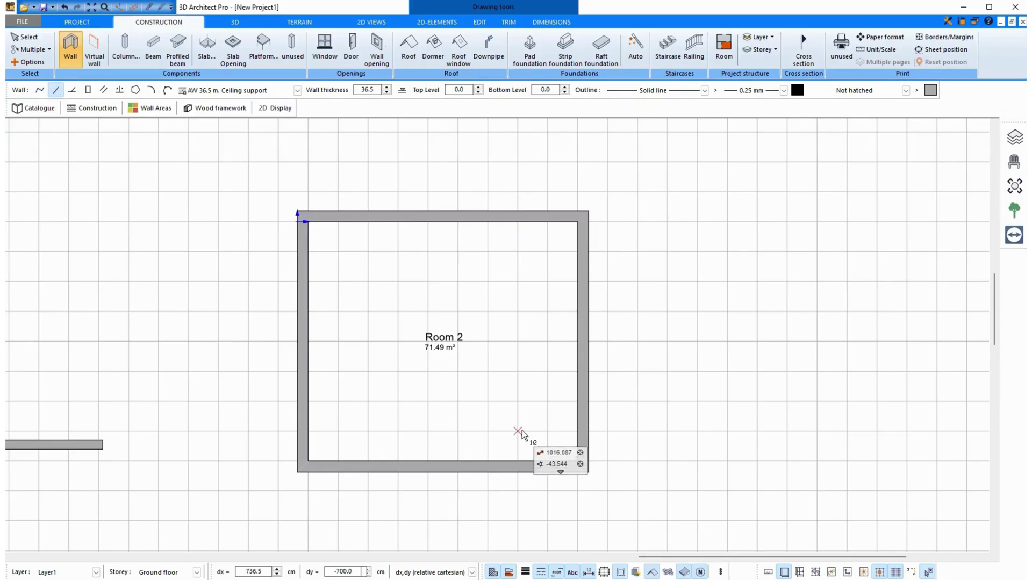
{"action": "left_click", "coordinate": [23, 110]}
{"action": "left_click", "coordinate": [57, 414]}
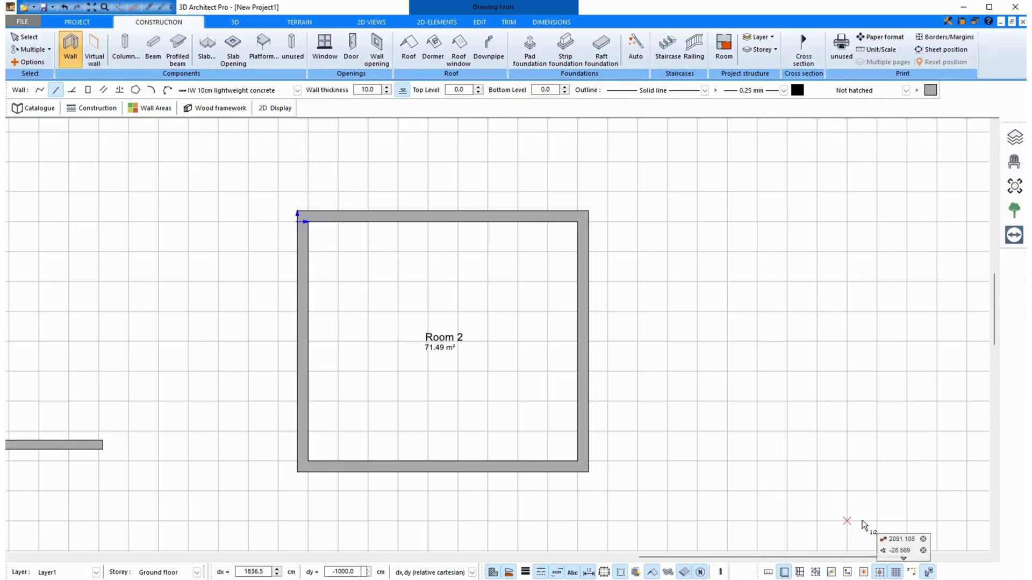
{"action": "left_click", "coordinate": [879, 573]}
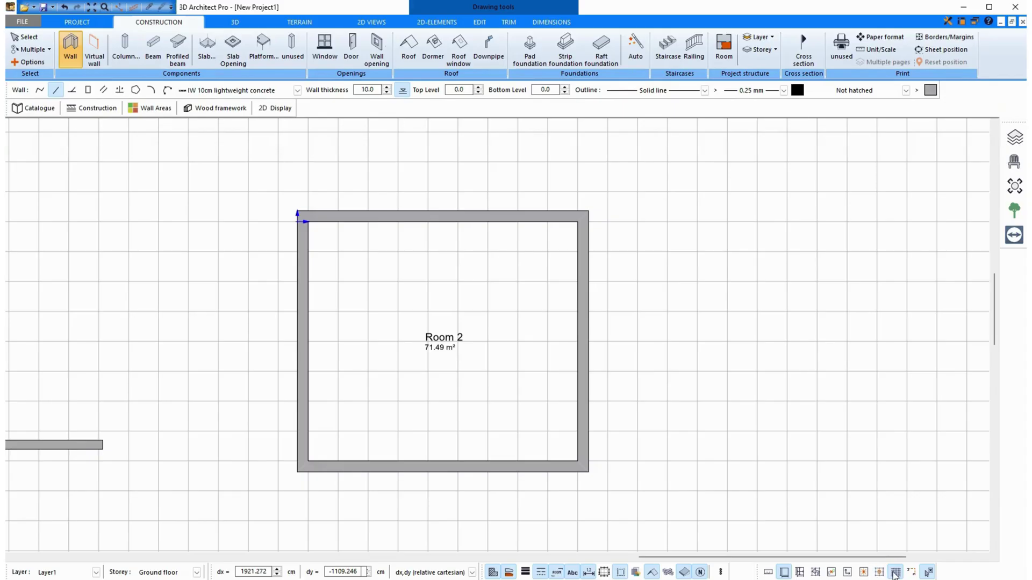
{"action": "left_click", "coordinate": [895, 573]}
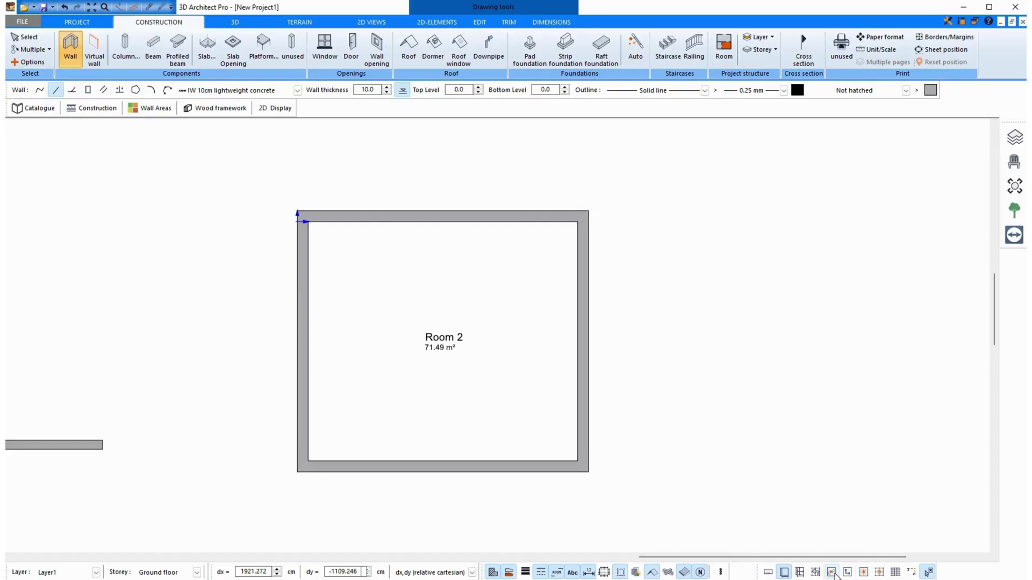
Start an interior wall at Room 2's bottom-right corner with a 300 cm segment upward
{"action": "left_click", "coordinate": [578, 461]}
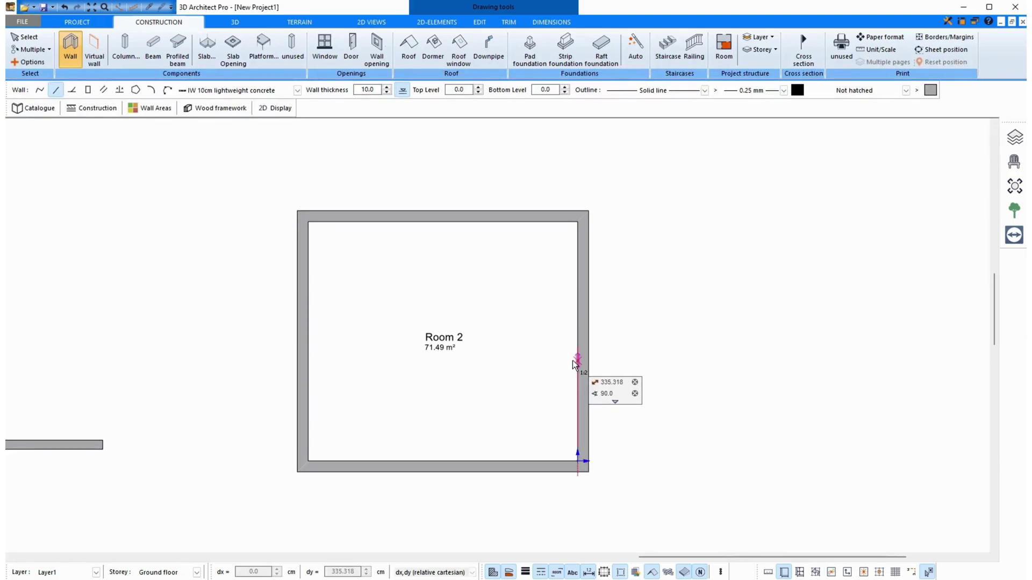
{"action": "type", "text": "300"}
{"action": "key", "text": "Return"}
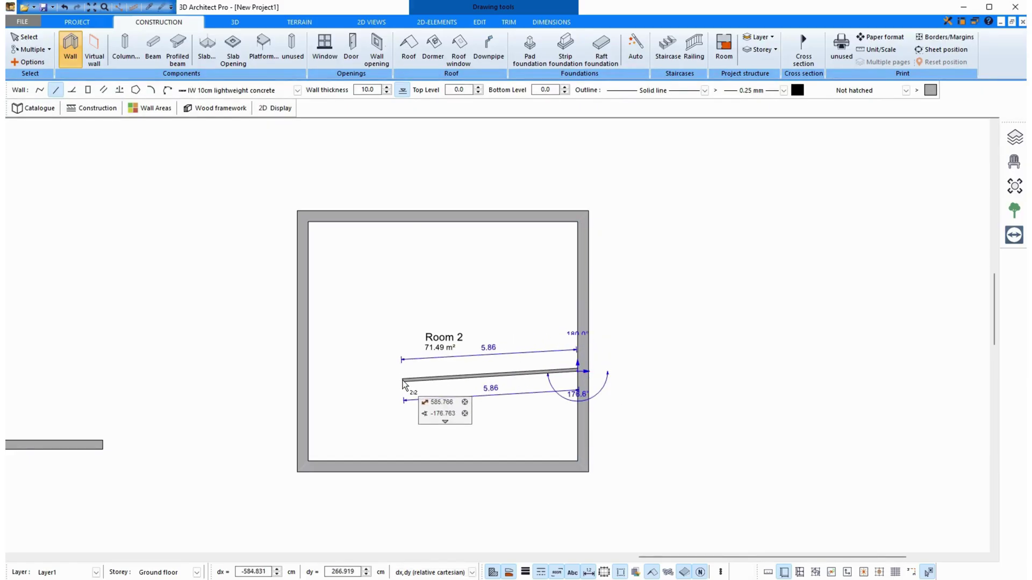
Align the thin wall below its axis and end it at Room 2's left wall, creating Room 3 (26.64 m²)
{"action": "scroll", "coordinate": [560, 370], "scroll_direction": "up", "scroll_amount": 2}
{"action": "scroll", "coordinate": [560, 371], "scroll_direction": "up", "scroll_amount": 1}
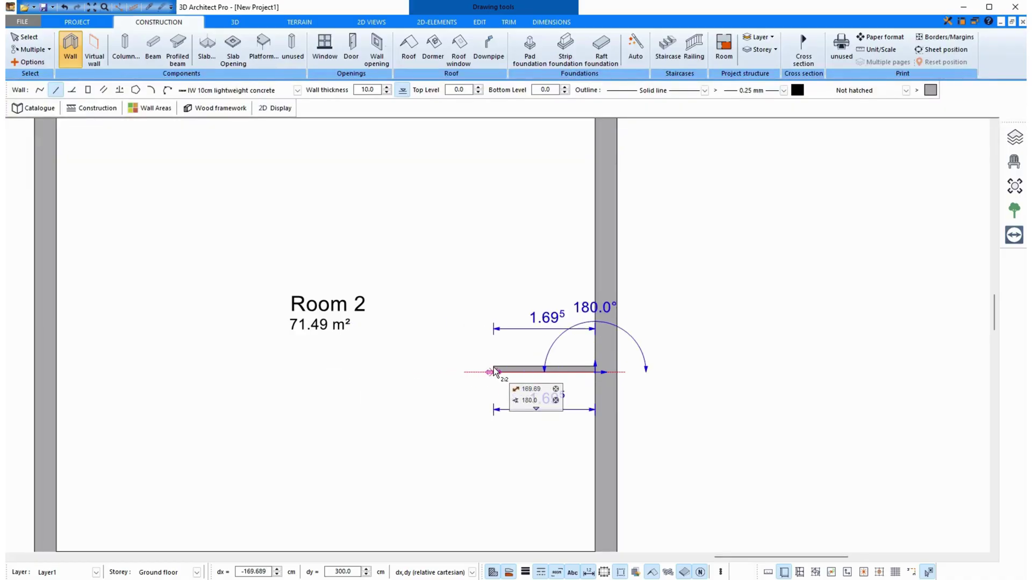
{"action": "key", "text": "Tab"}
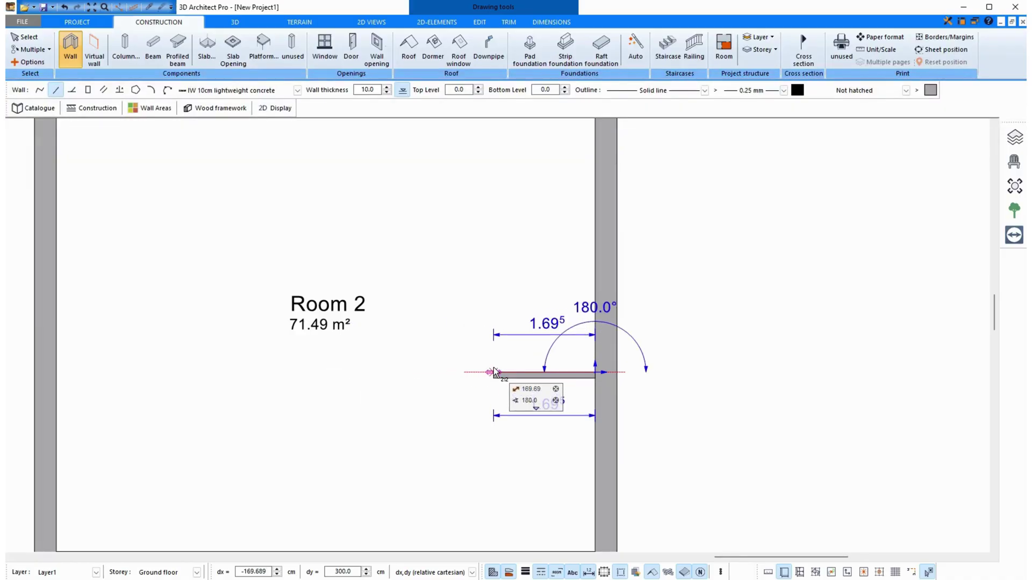
{"action": "key", "text": "Tab"}
{"action": "key", "text": "Tab"}
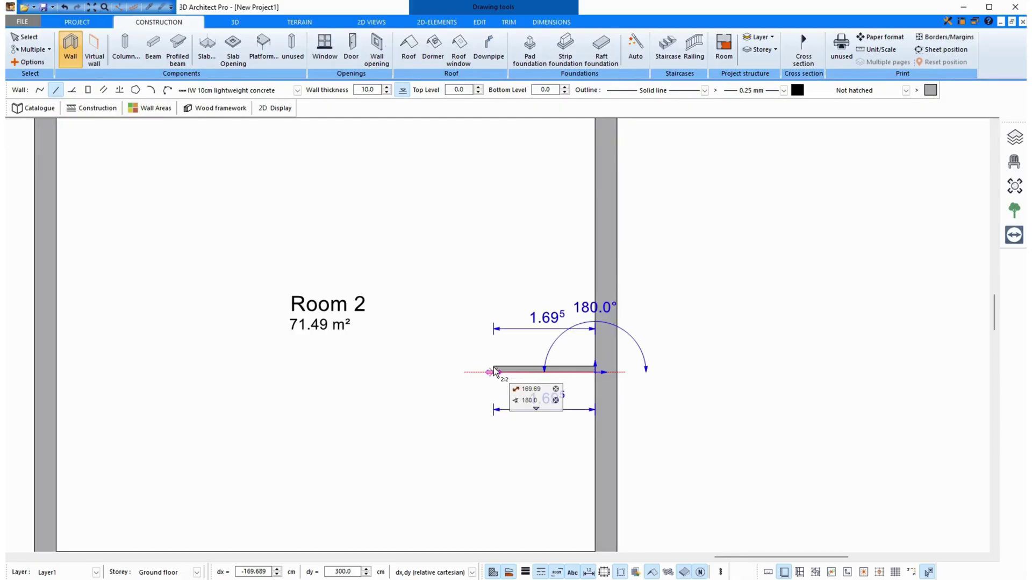
{"action": "key", "text": "Tab"}
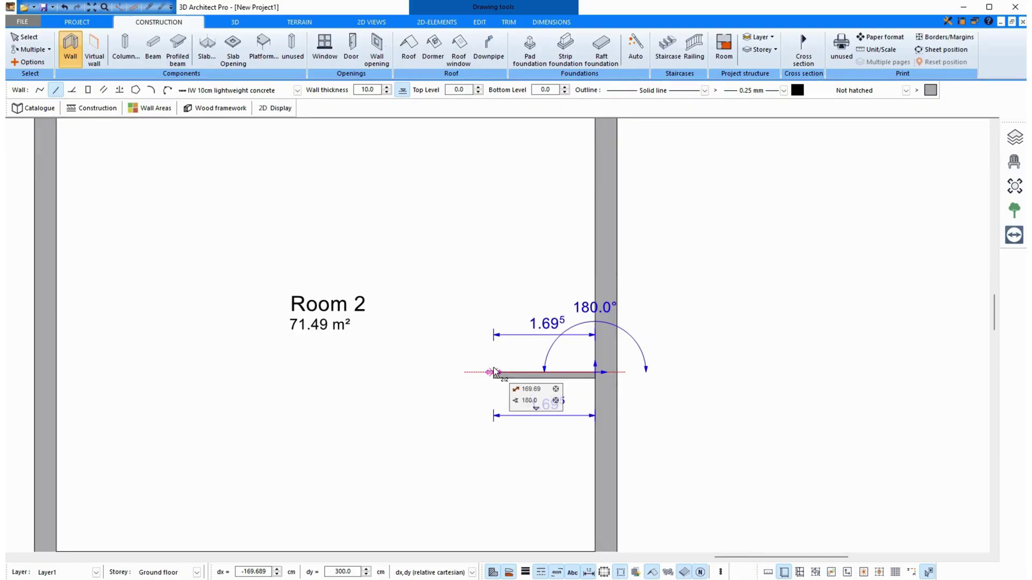
{"action": "key", "text": "Tab"}
{"action": "key", "text": "Tab"}
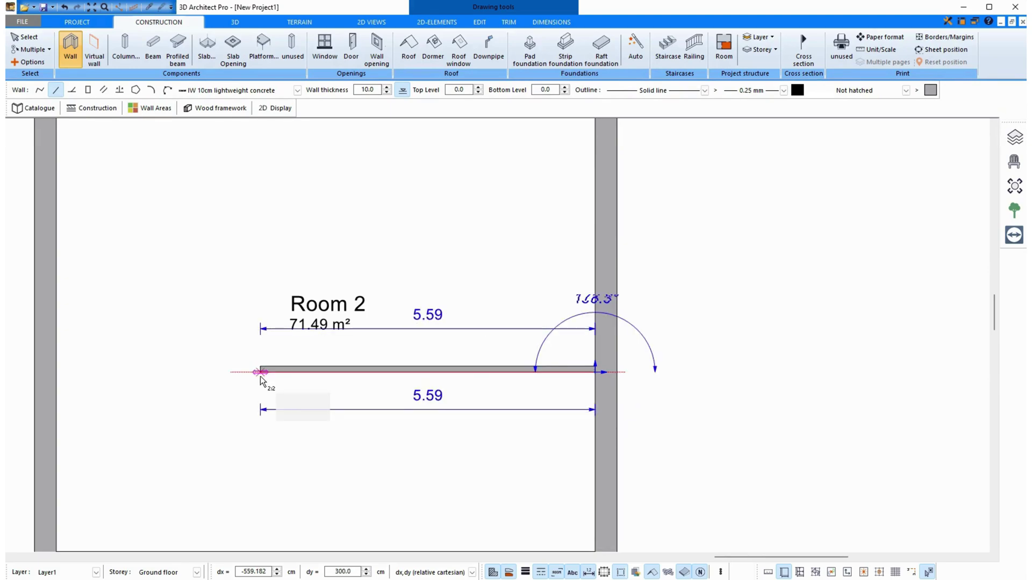
{"action": "left_click", "coordinate": [46, 376]}
{"action": "scroll", "coordinate": [489, 439], "scroll_direction": "down", "scroll_amount": 1}
Draw a centred thin wall rightward from the building's bottom-right corner, then exit the Wall tool
{"action": "middle_click_drag", "start_coordinate": [554, 438], "coordinate": [380, 341]}
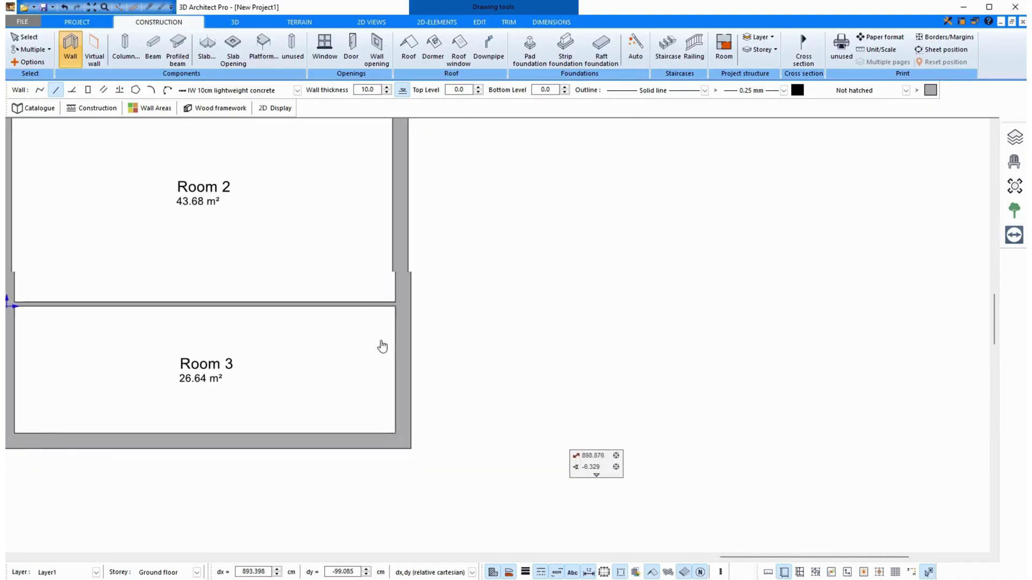
{"action": "left_click", "coordinate": [402, 424]}
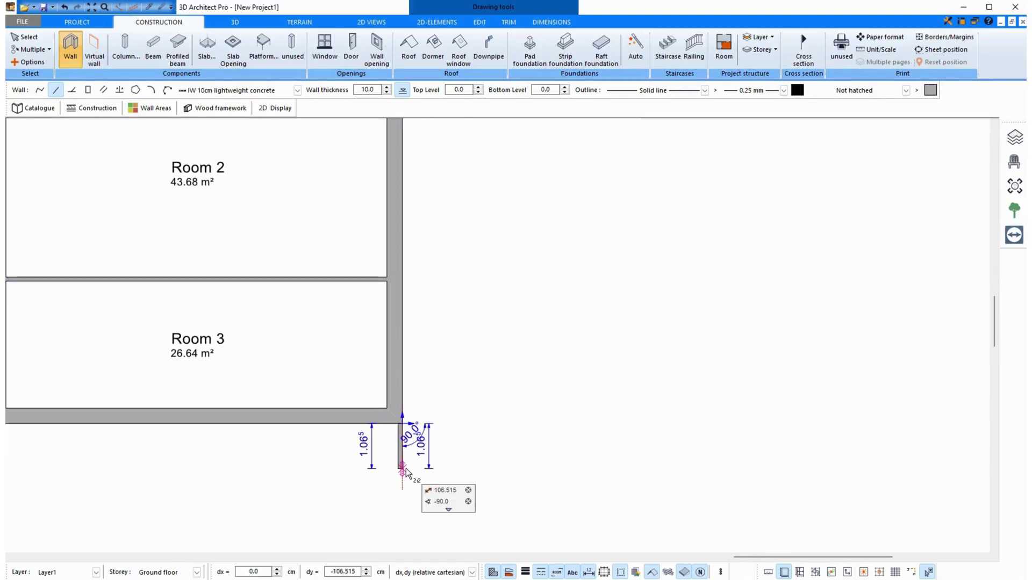
{"action": "scroll", "coordinate": [405, 470], "scroll_direction": "up", "scroll_amount": 2}
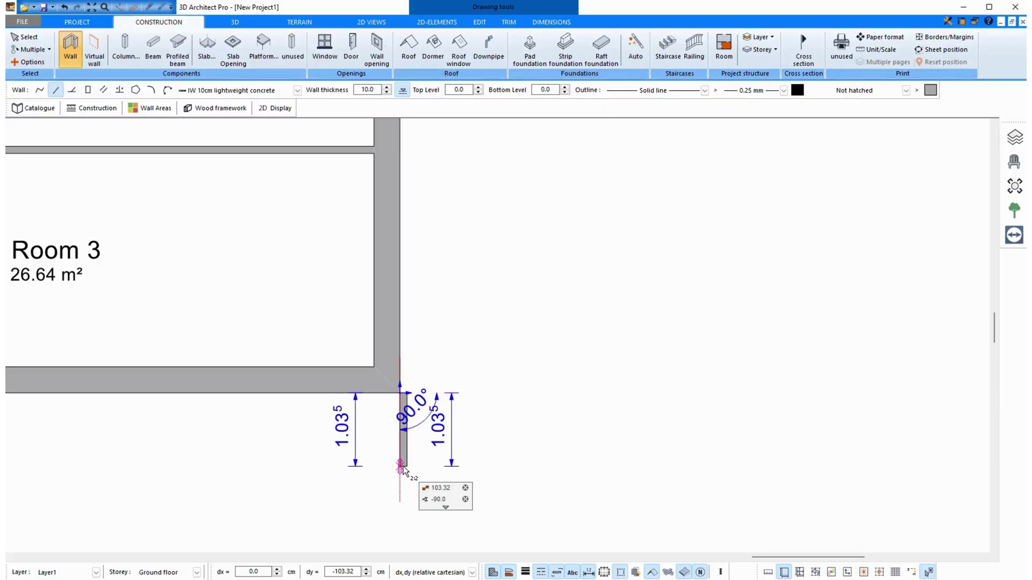
{"action": "key", "text": "Tab"}
{"action": "key", "text": "Tab"}
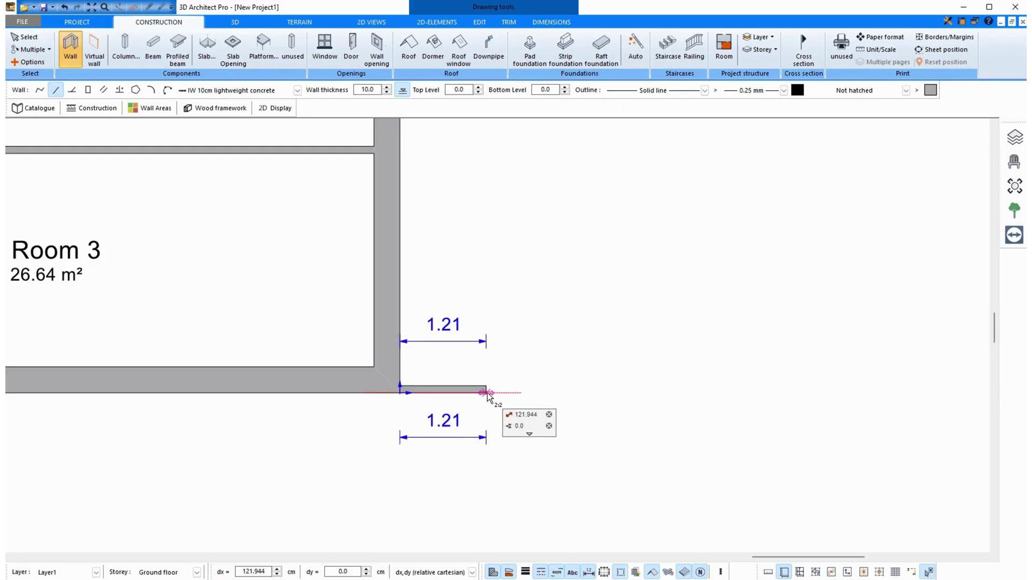
{"action": "left_click", "coordinate": [875, 395]}
{"action": "key", "text": "Escape"}
{"action": "scroll", "coordinate": [753, 293], "scroll_direction": "down", "scroll_amount": 5}
{"action": "middle_click_drag", "start_coordinate": [749, 297], "coordinate": [696, 358]}
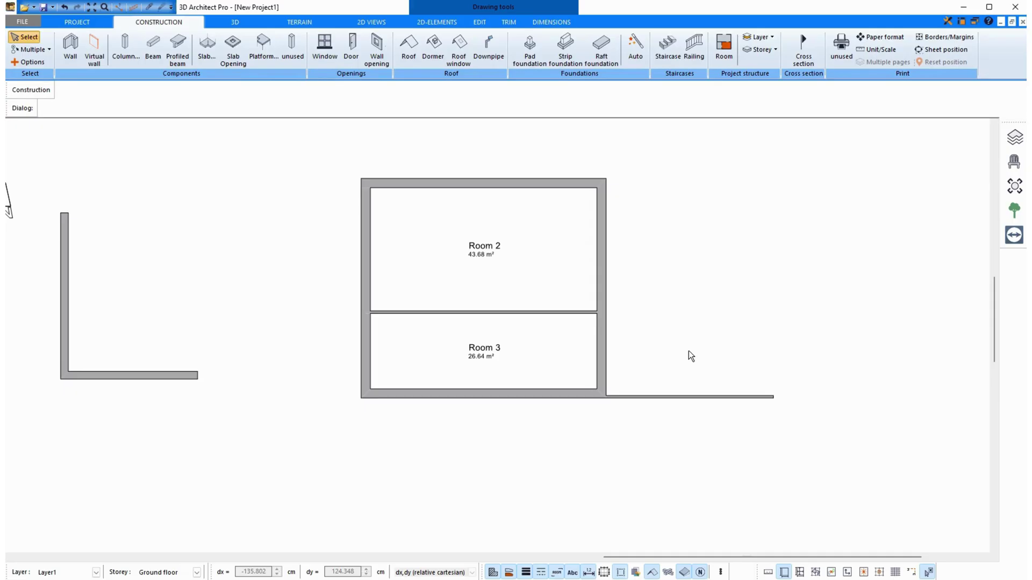
Set up a parallel wall offset 250 cm from Room 3's left wall
{"action": "left_click", "coordinate": [75, 54]}
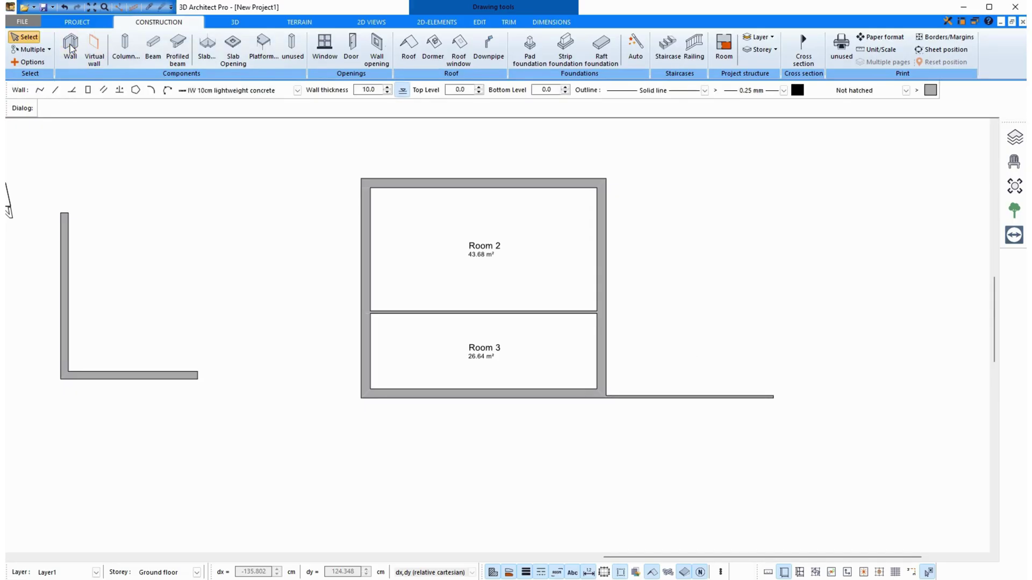
{"action": "left_click", "coordinate": [103, 90]}
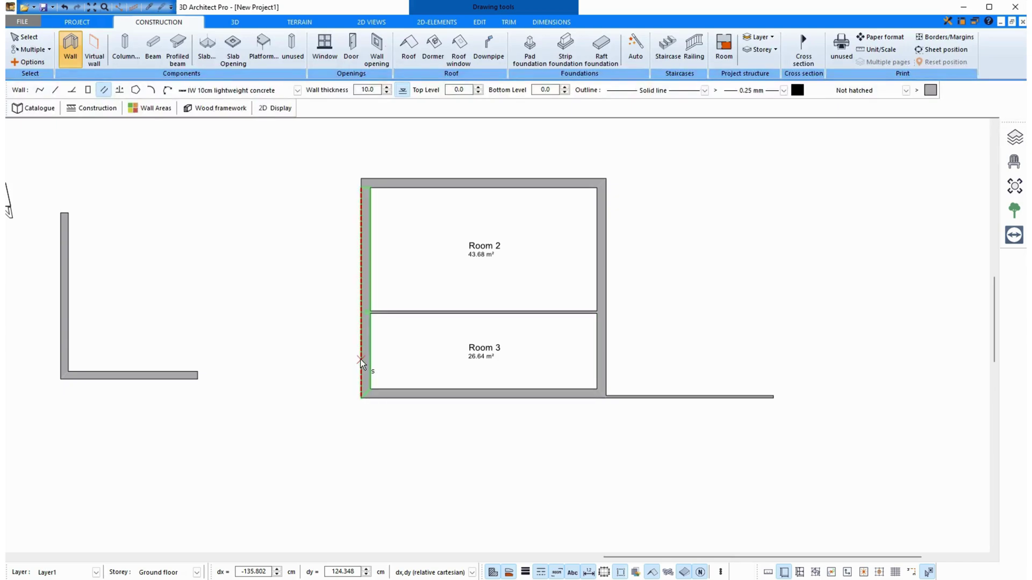
{"action": "scroll", "coordinate": [360, 359], "scroll_direction": "up", "scroll_amount": 5}
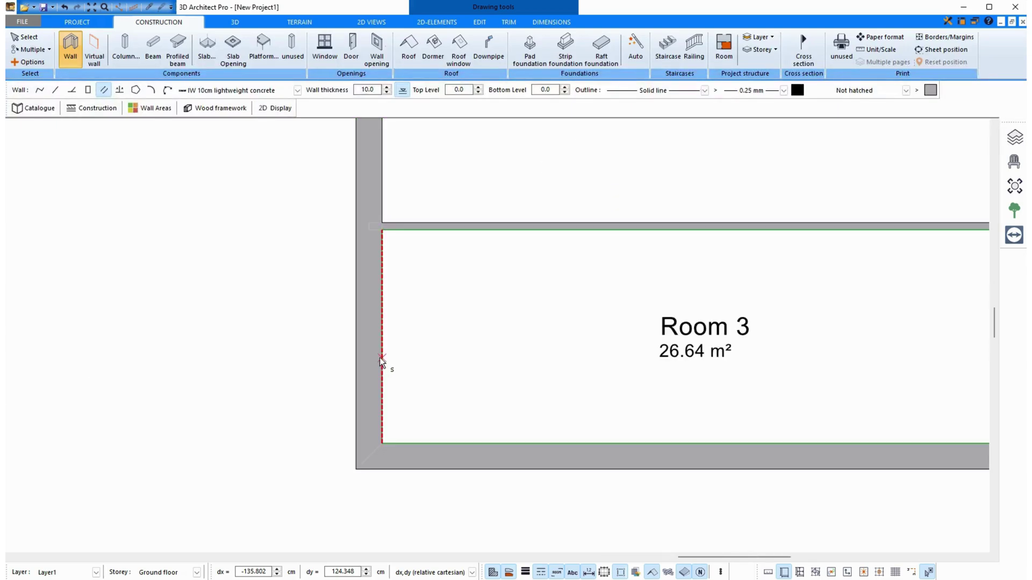
{"action": "left_click", "coordinate": [381, 357]}
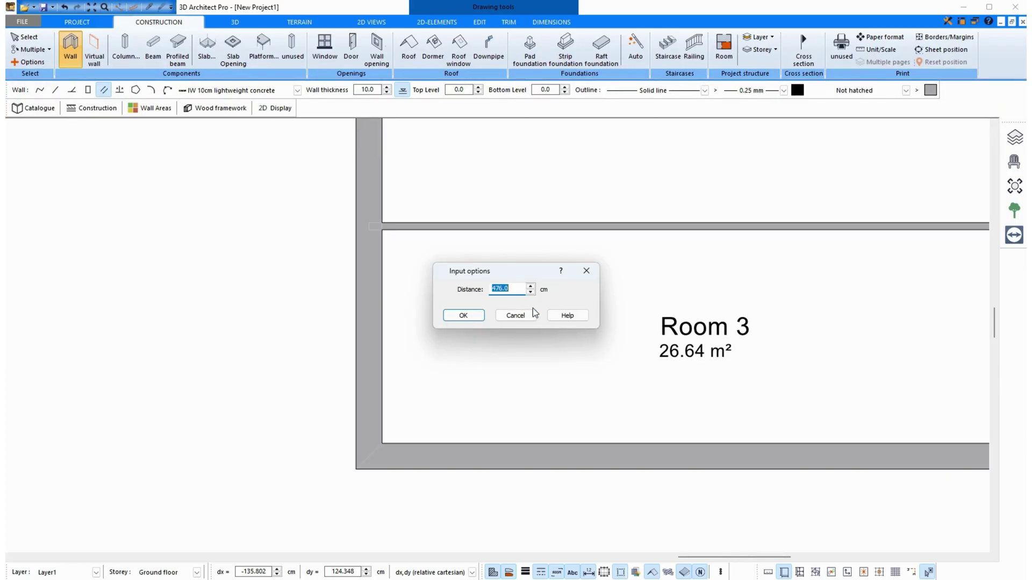
{"action": "type", "text": "250"}
{"action": "left_click", "coordinate": [469, 318]}
{"action": "scroll", "coordinate": [597, 398], "scroll_direction": "down", "scroll_amount": 3}
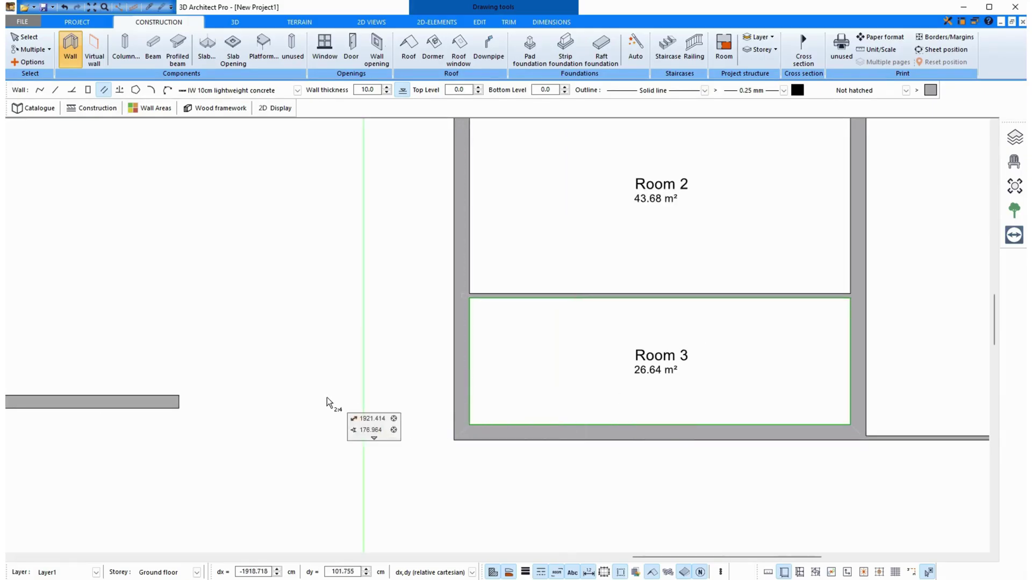
Draw the centred wall from Room 3's bottom wall to its top wall, creating Room 4 (7.19 m²)
{"action": "left_click", "coordinate": [576, 432]}
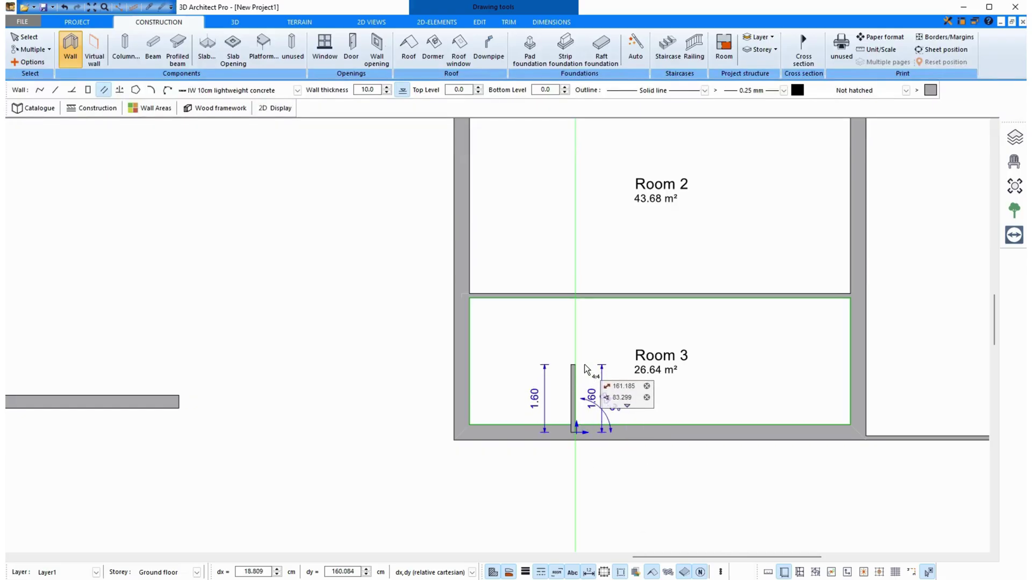
{"action": "scroll", "coordinate": [596, 364], "scroll_direction": "up", "scroll_amount": 2}
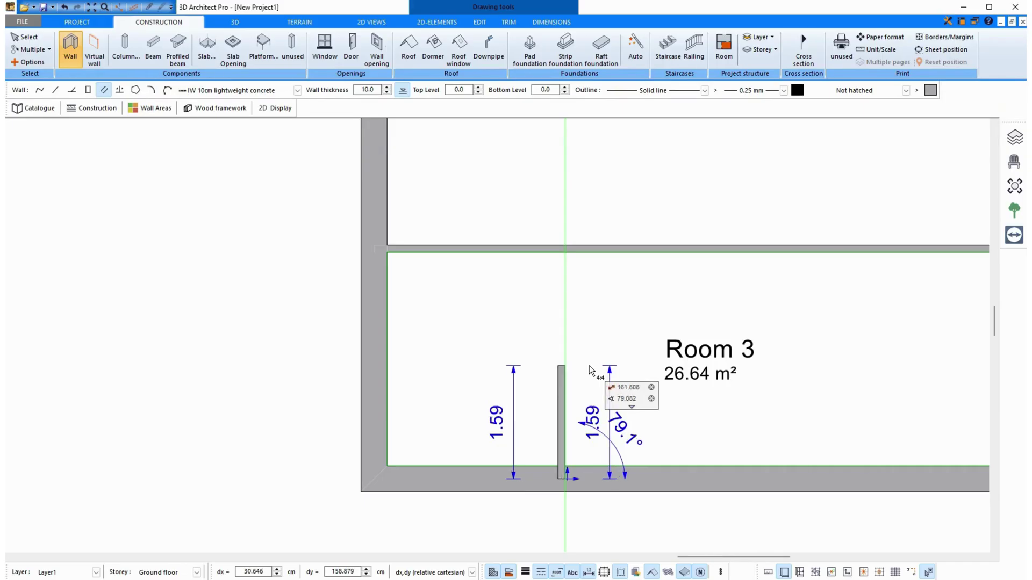
{"action": "key", "text": "Tab"}
{"action": "key", "text": "Tab"}
{"action": "key", "text": "Tab"}
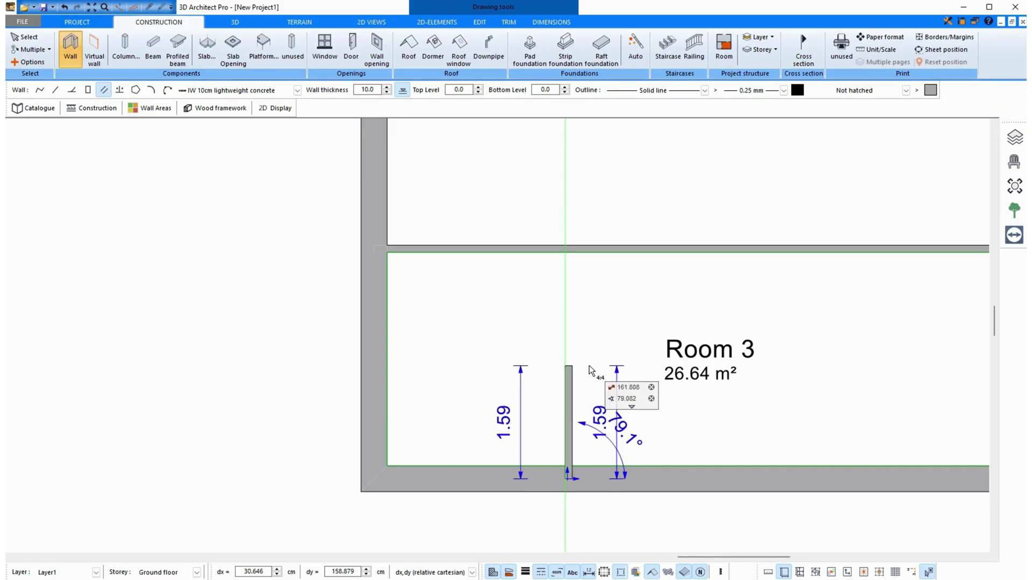
{"action": "key", "text": "Tab"}
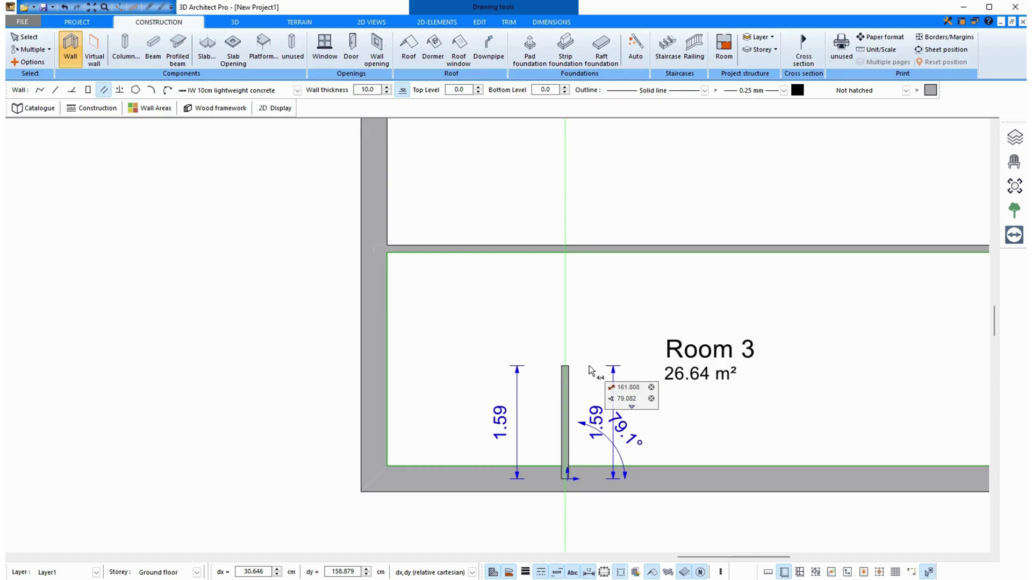
{"action": "left_click", "coordinate": [598, 253]}
{"action": "scroll", "coordinate": [653, 430], "scroll_direction": "down", "scroll_amount": 6}
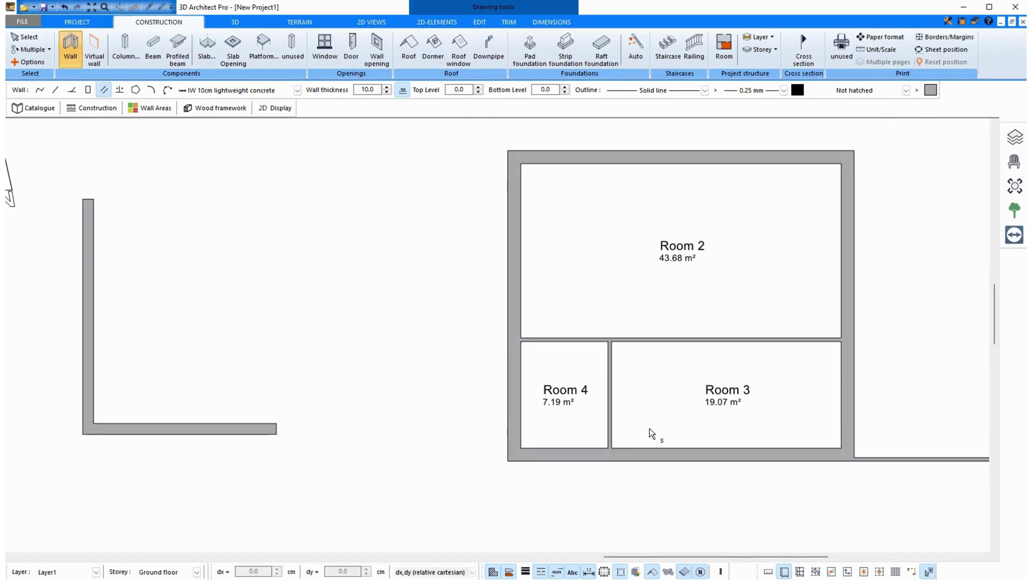
Pan across the floor plan and turn the drawing grid on
{"action": "middle_click_drag", "start_coordinate": [686, 429], "coordinate": [639, 417]}
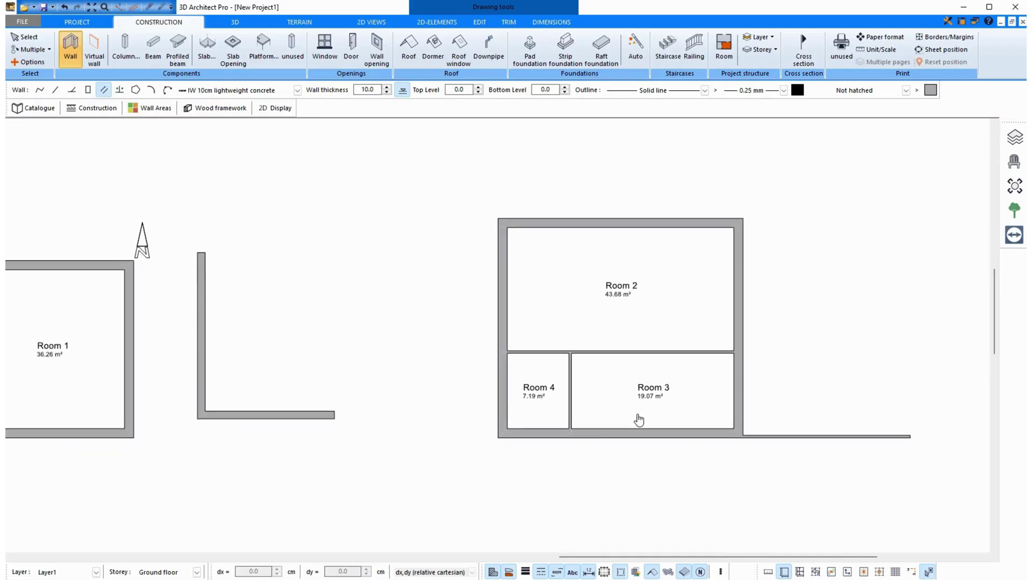
{"action": "left_click", "coordinate": [895, 572]}
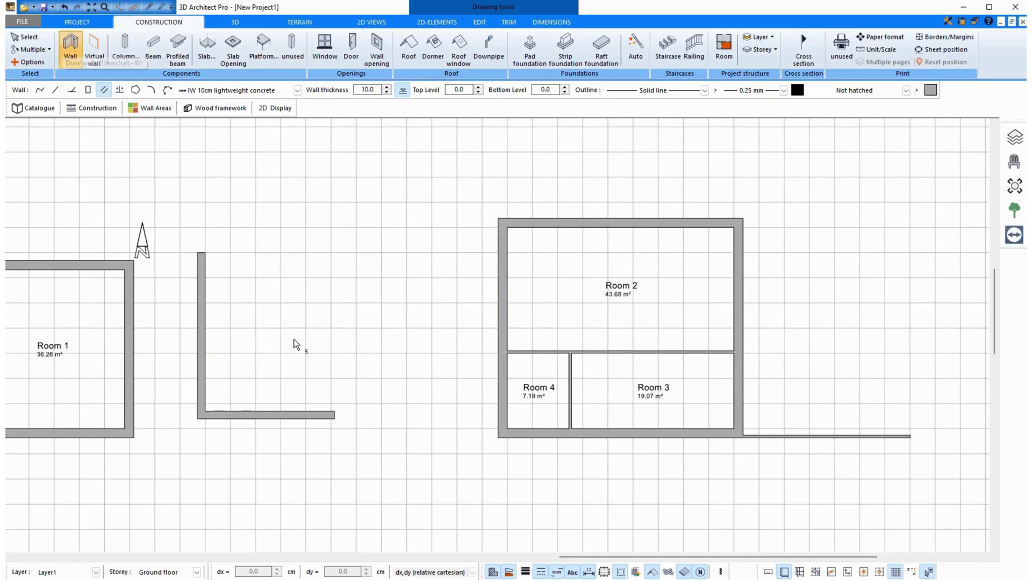
Select the 'AW 36cm (30+6) Insulating plaster' wall type, then start and cancel a trial wall
{"action": "left_click", "coordinate": [33, 108]}
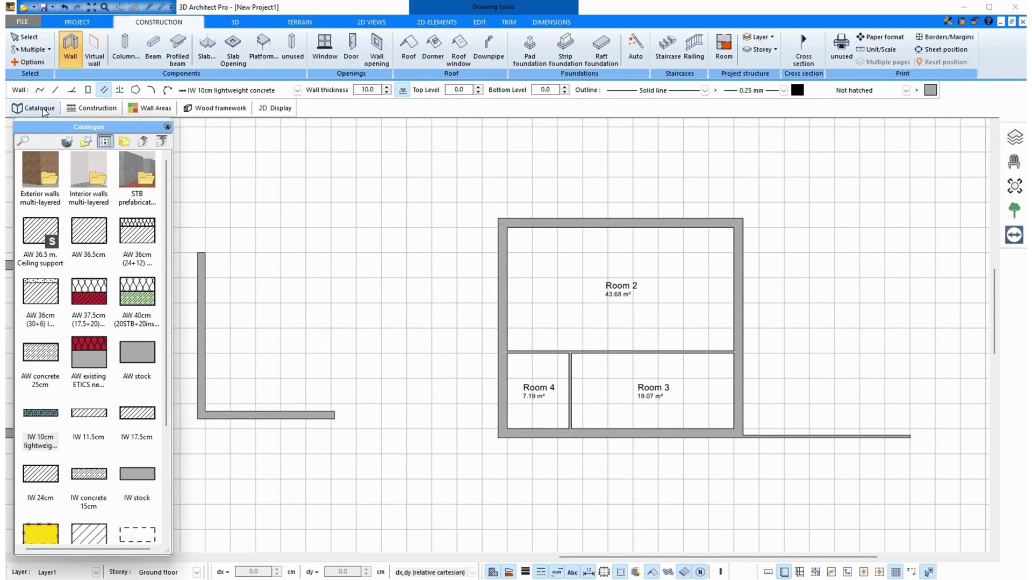
{"action": "left_click", "coordinate": [42, 301]}
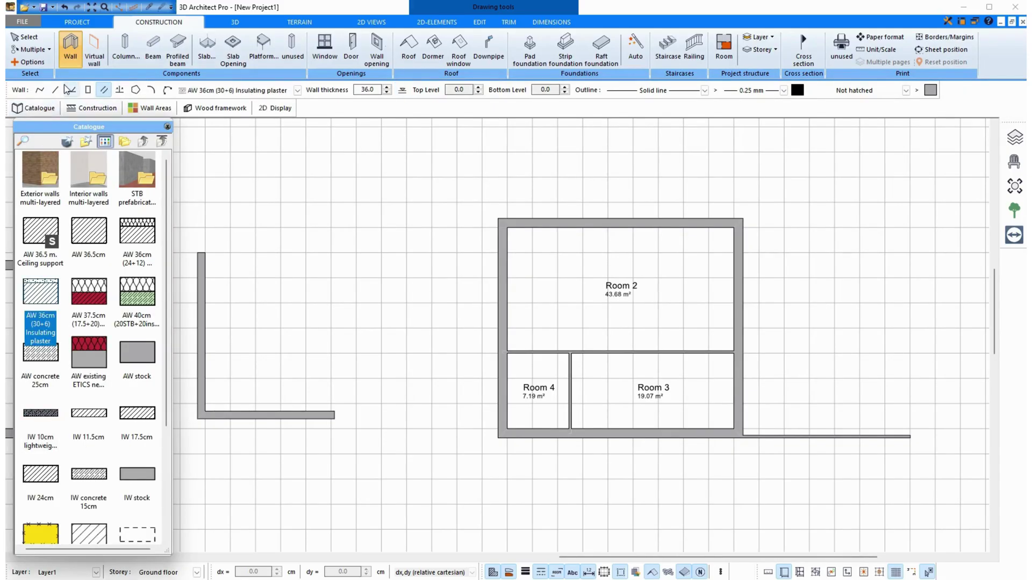
{"action": "left_click", "coordinate": [369, 393]}
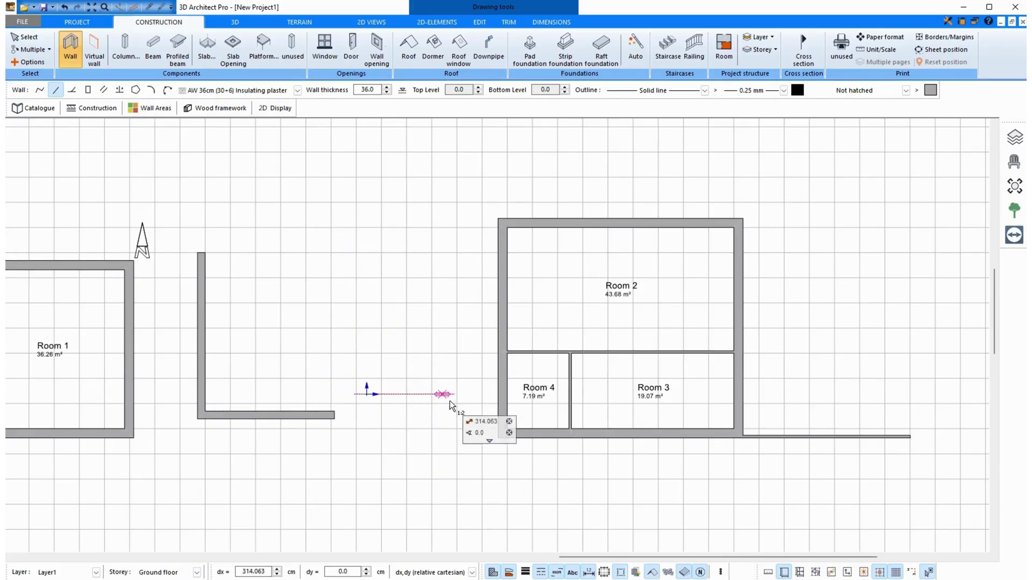
{"action": "key", "text": "Escape"}
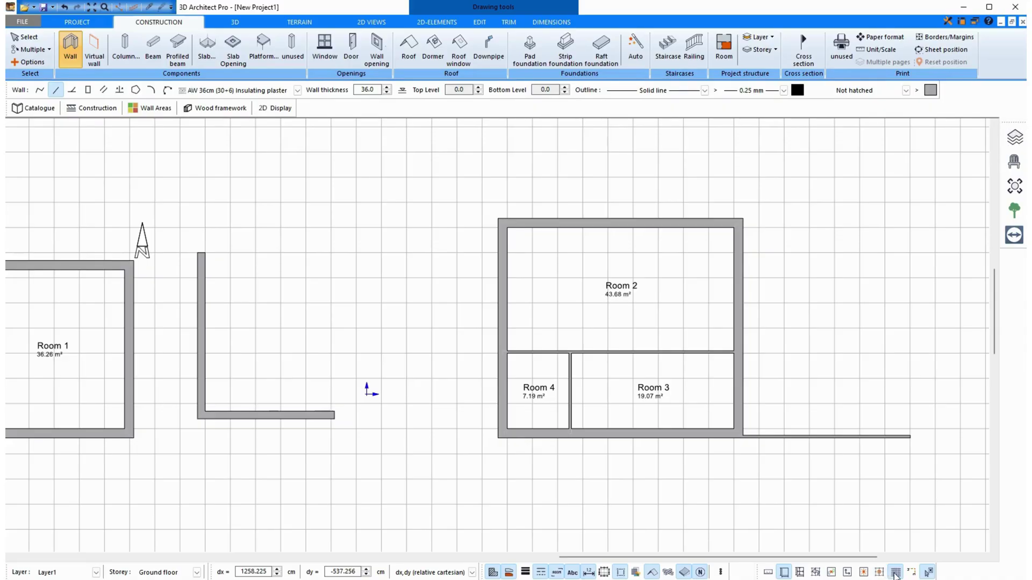